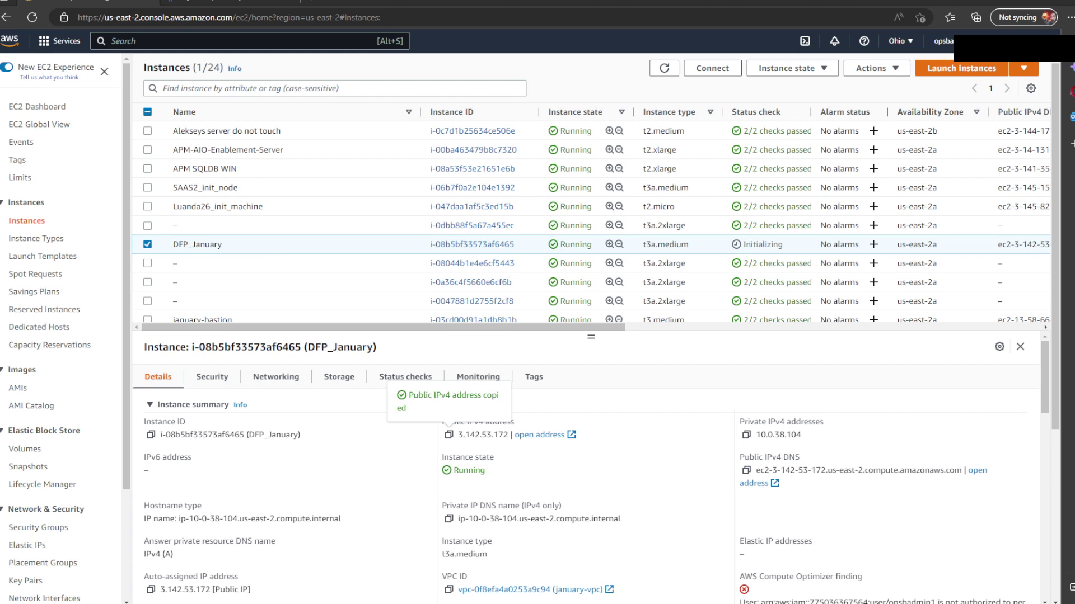
Step: In the OBM tab, go to Administration > RTSM Administration > Local Client
{"action": "left_click", "coordinate": [230, 5]}
{"action": "left_click", "coordinate": [396, 70]}
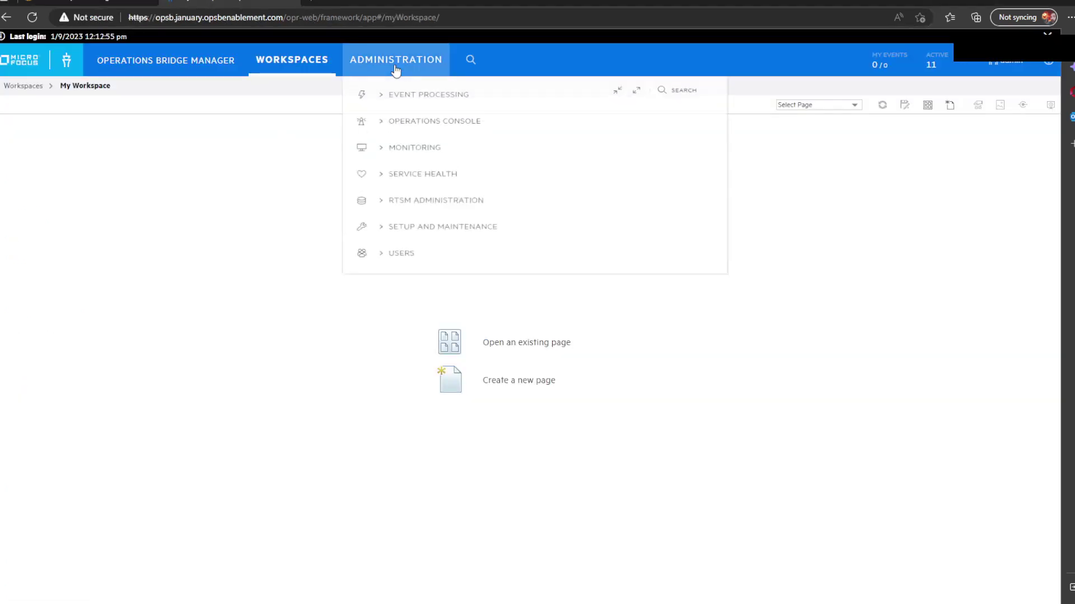
{"action": "left_click", "coordinate": [456, 221]}
{"action": "left_click", "coordinate": [409, 245]}
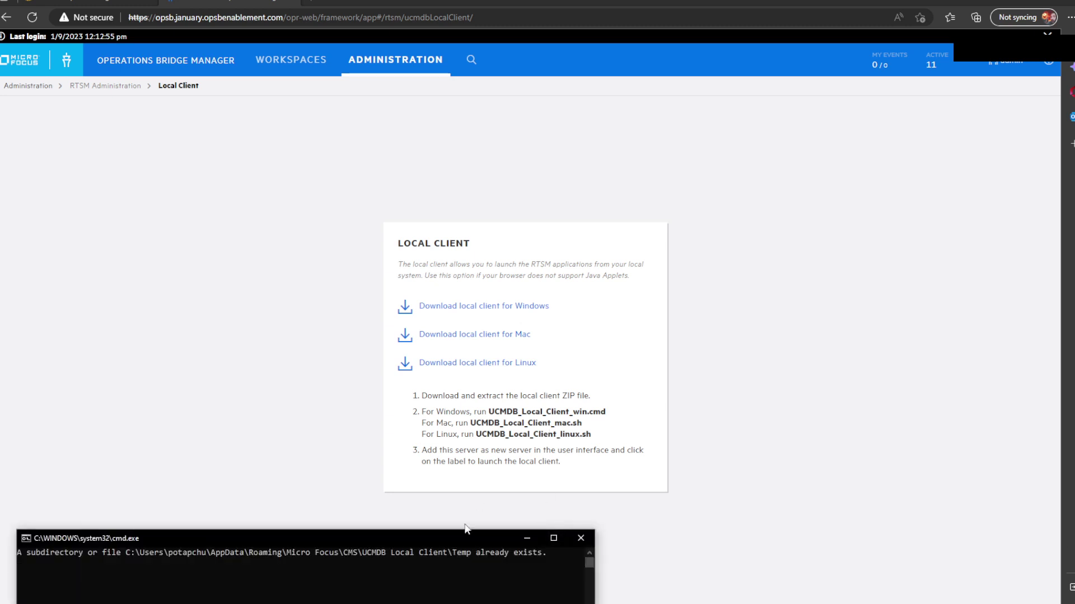
Step: Try launching the OBM and 095 server entries in the local client, dismissing each host warning
{"action": "left_click_drag", "start_coordinate": [459, 461], "coordinate": [593, 334]}
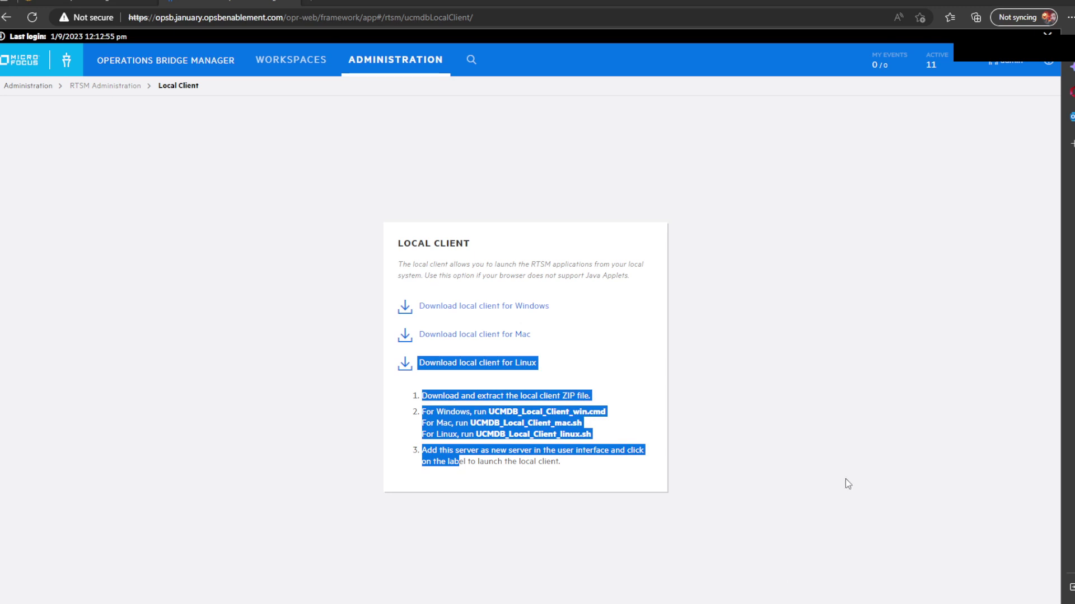
{"action": "left_click", "coordinate": [849, 438]}
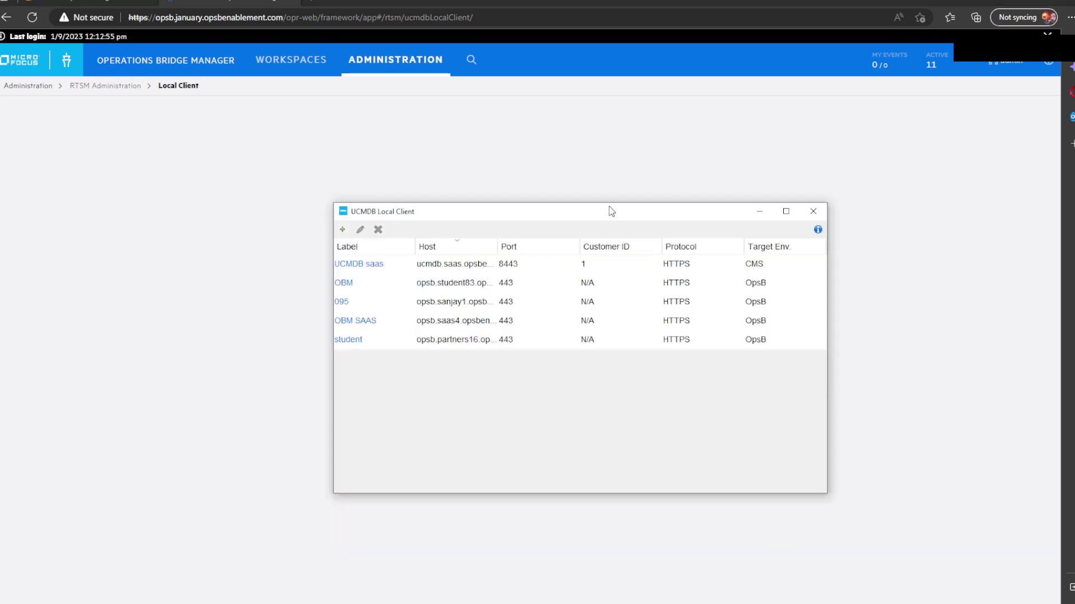
{"action": "left_click_drag", "start_coordinate": [601, 192], "coordinate": [600, 185]}
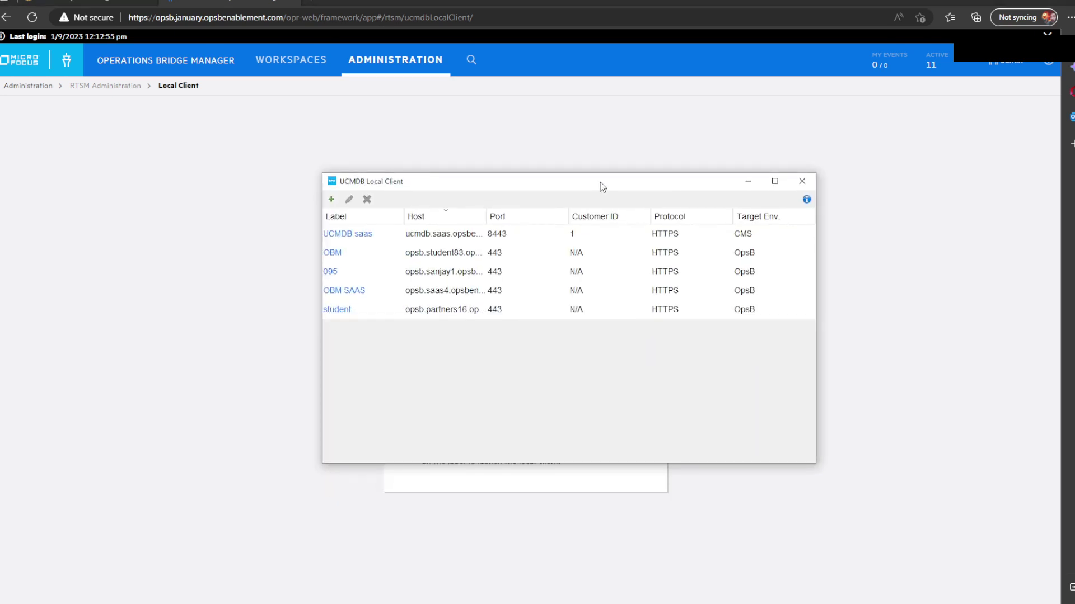
{"action": "left_click", "coordinate": [372, 257]}
{"action": "left_click", "coordinate": [568, 348]}
{"action": "left_click", "coordinate": [376, 273]}
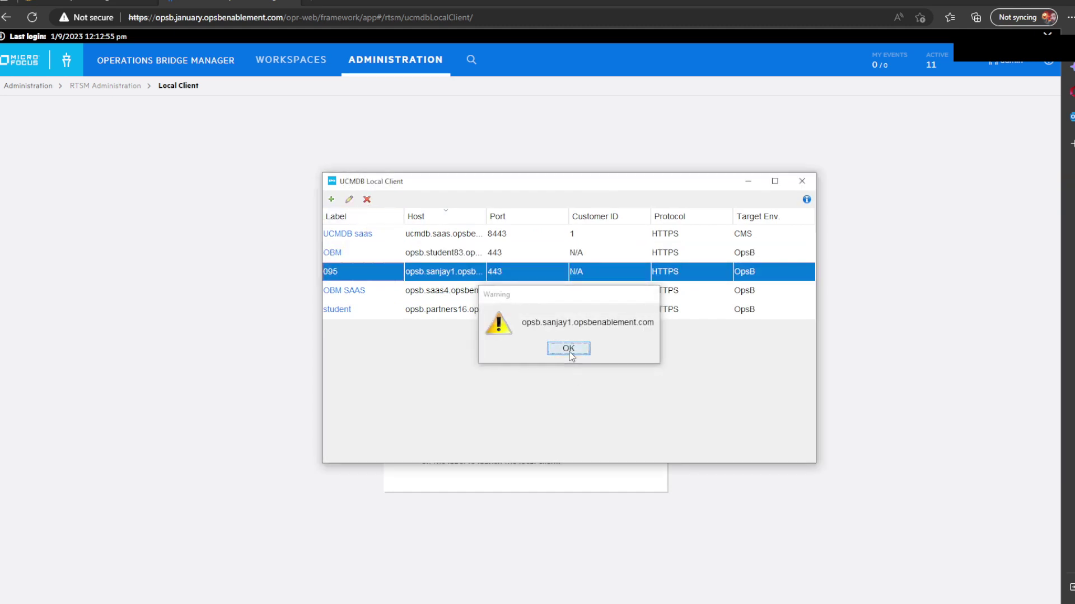
{"action": "left_click", "coordinate": [568, 348]}
Step: Change the 095 entry's host to opsb.january.opsbenablement.com and save it
{"action": "left_click", "coordinate": [348, 201]}
{"action": "double_click", "coordinate": [526, 221]}
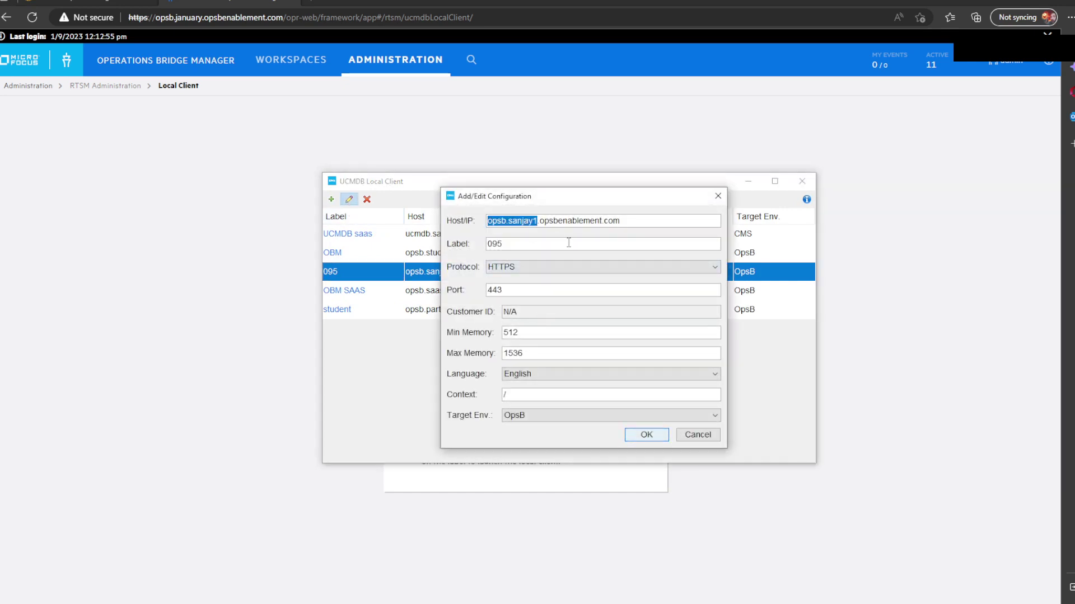
{"action": "left_click", "coordinate": [531, 221]}
{"action": "left_click_drag", "start_coordinate": [539, 222], "coordinate": [509, 222]}
{"action": "type", "text": "january"}
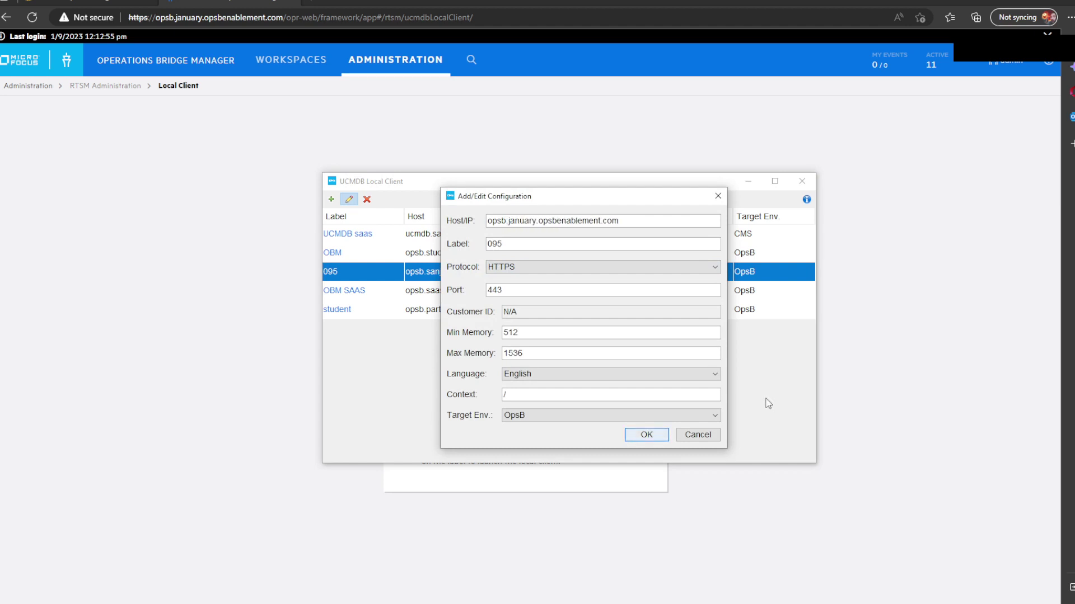
{"action": "left_click", "coordinate": [664, 437]}
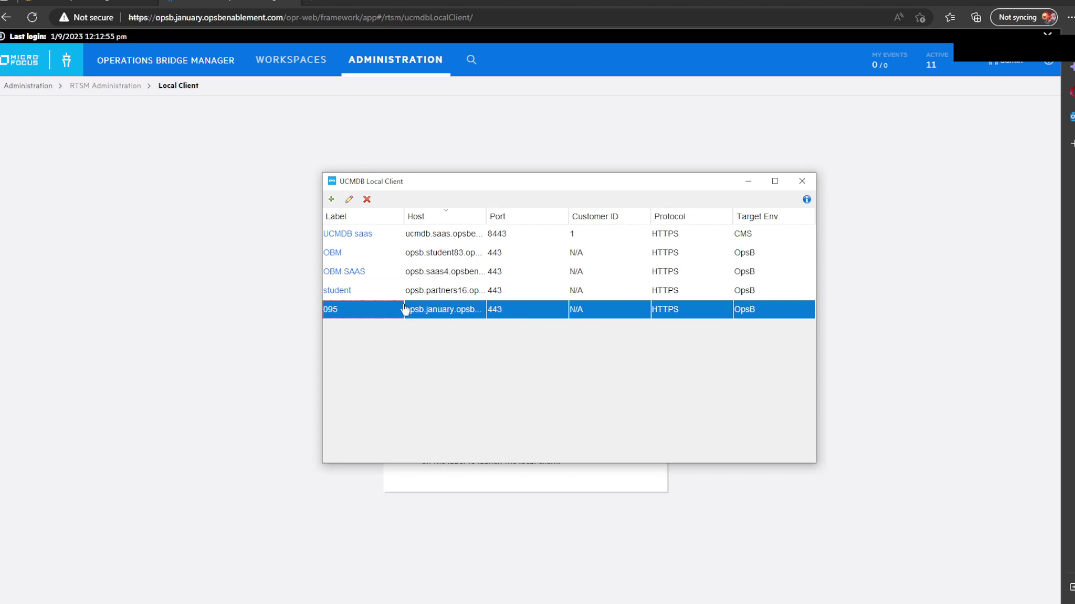
Step: Launch the 095 server entry from the UCMDB Local Client
{"action": "left_click", "coordinate": [343, 317]}
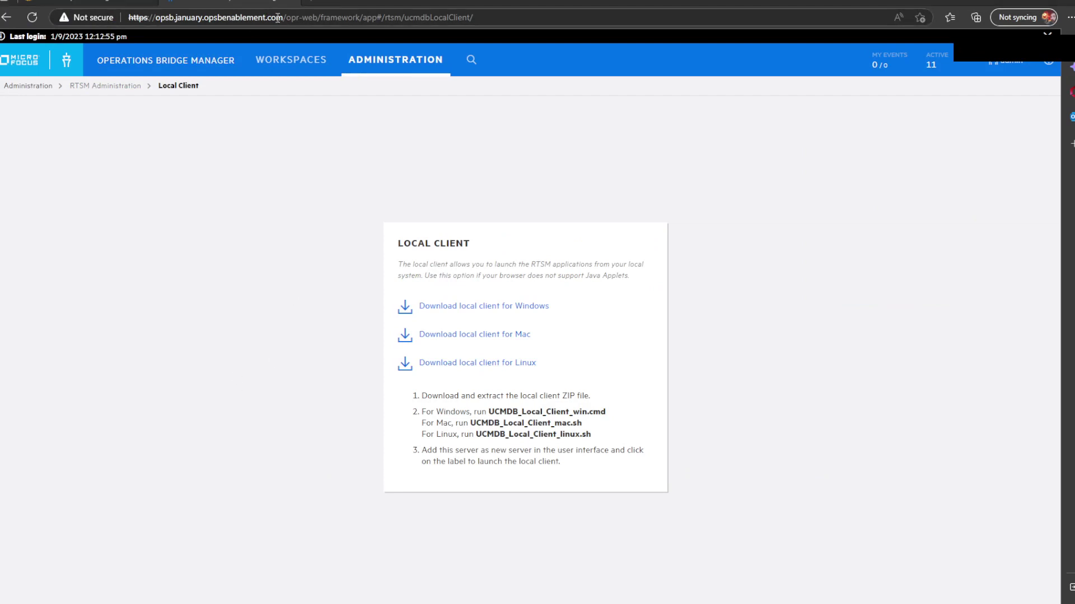
{"action": "left_click_drag", "start_coordinate": [283, 17], "coordinate": [112, 26]}
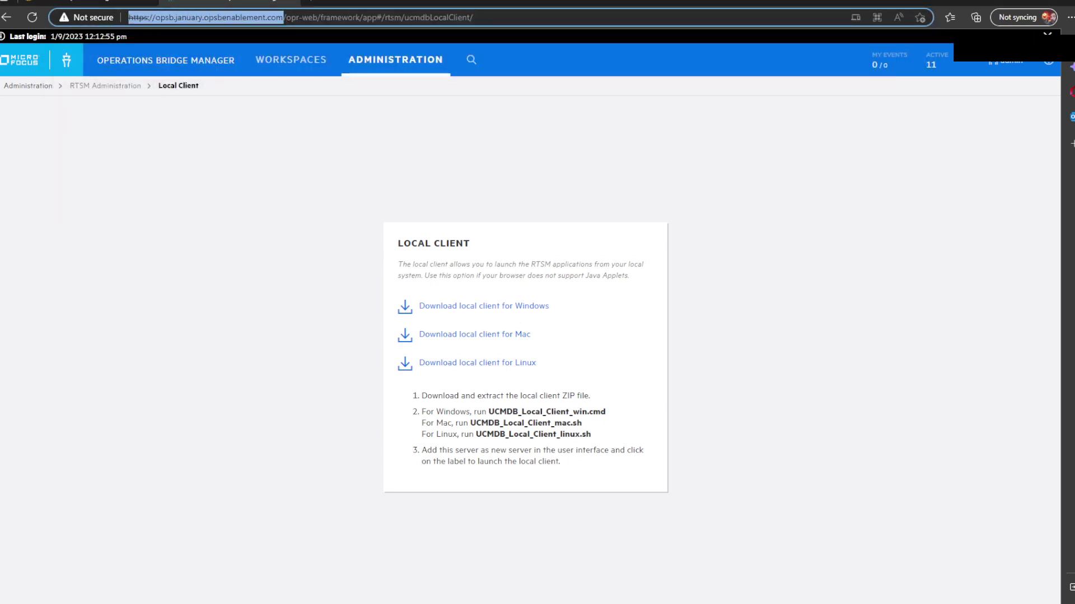
{"action": "key", "text": "ctrl+c"}
{"action": "left_click", "coordinate": [311, 2]}
{"action": "key", "text": "ctrl+v"}
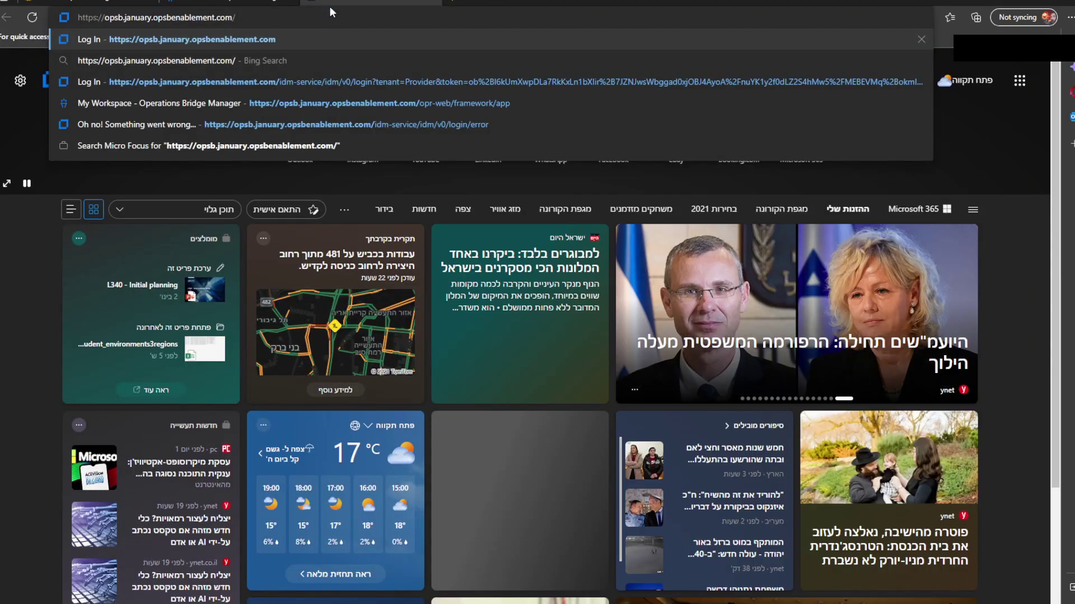
{"action": "type", "text": "cms"}
{"action": "key", "text": "Return"}
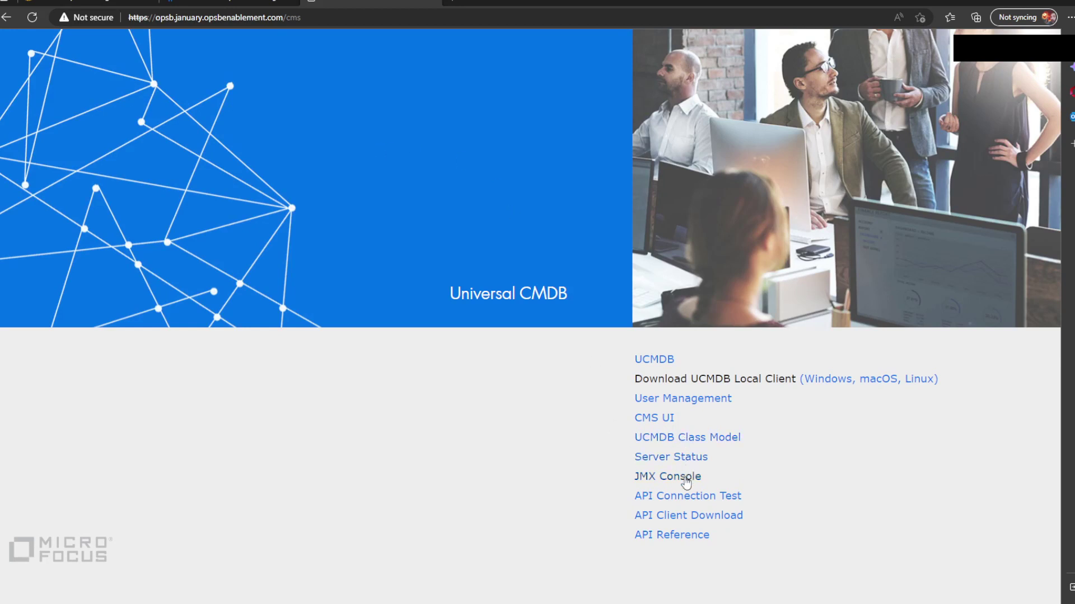
Step: Log in to the JMX Console as sysadmin with the administrator password
{"action": "left_click", "coordinate": [685, 479]}
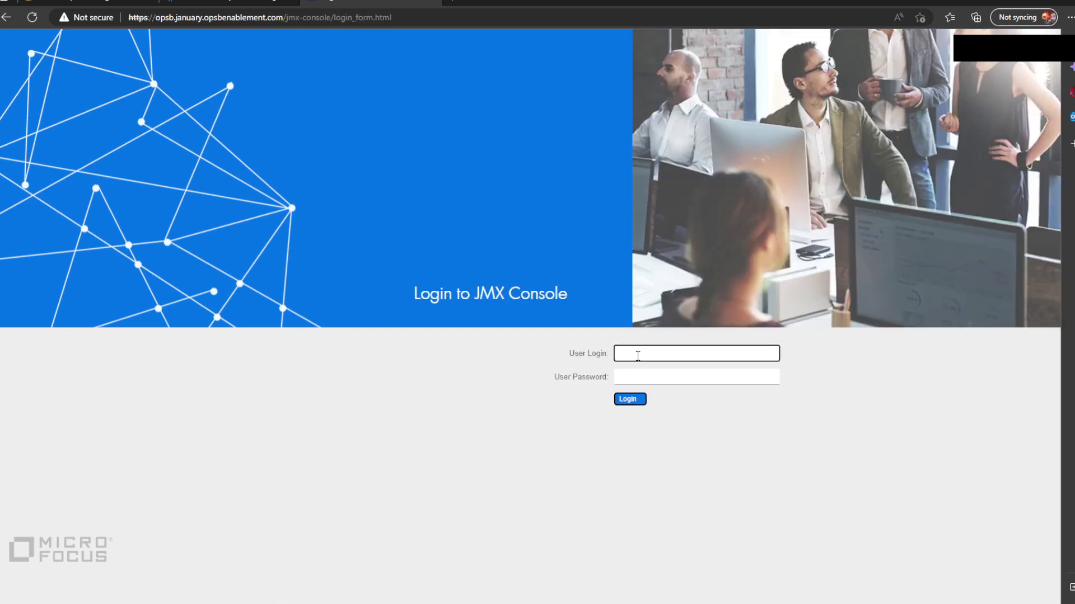
{"action": "type", "text": "sysadmin"}
{"action": "key", "text": "Tab"}
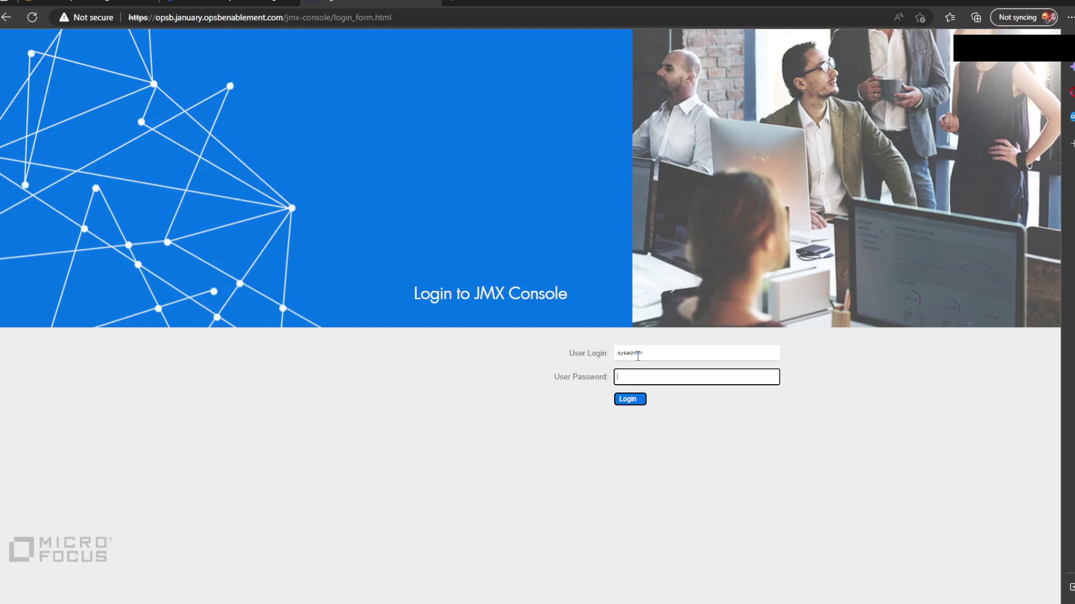
{"action": "type", "text": "•••••"}
{"action": "key", "text": "Return"}
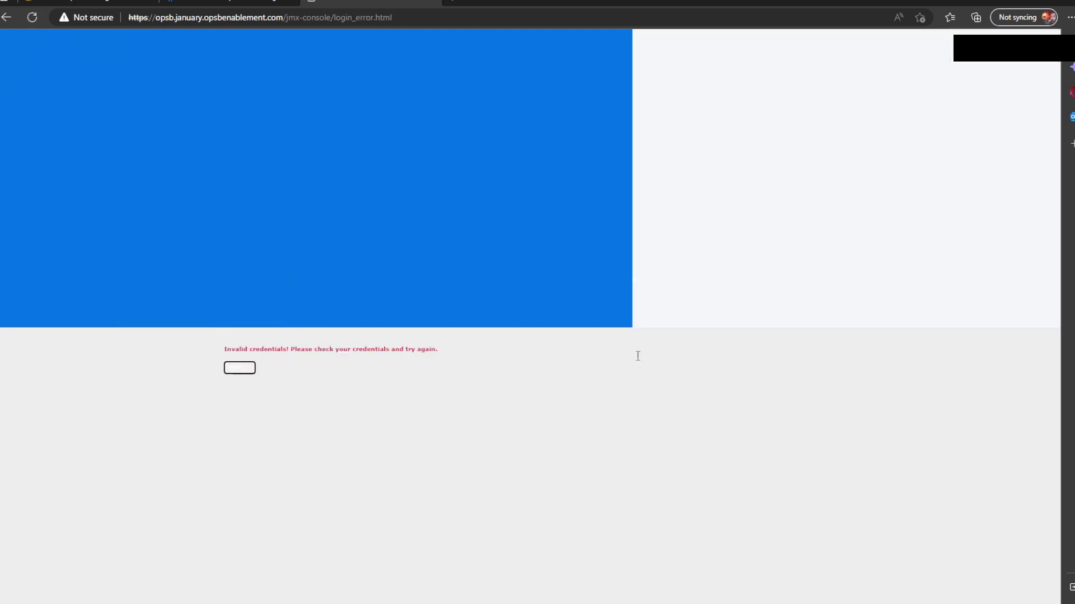
Step: Go back from the error, then open Users and Groups in the Security workspace
{"action": "left_click", "coordinate": [240, 368]}
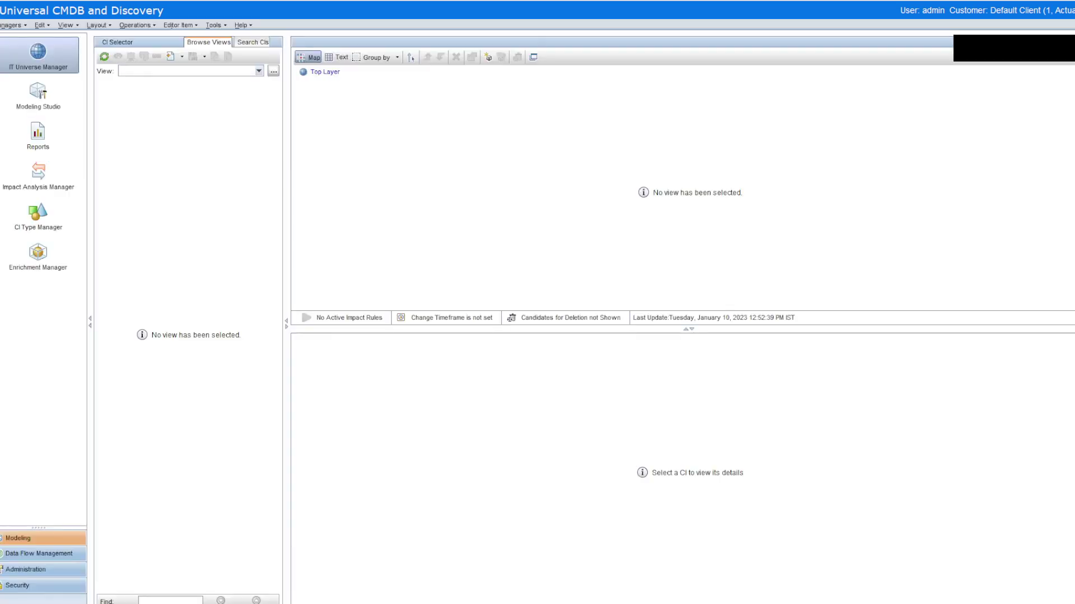
{"action": "left_click", "coordinate": [63, 584]}
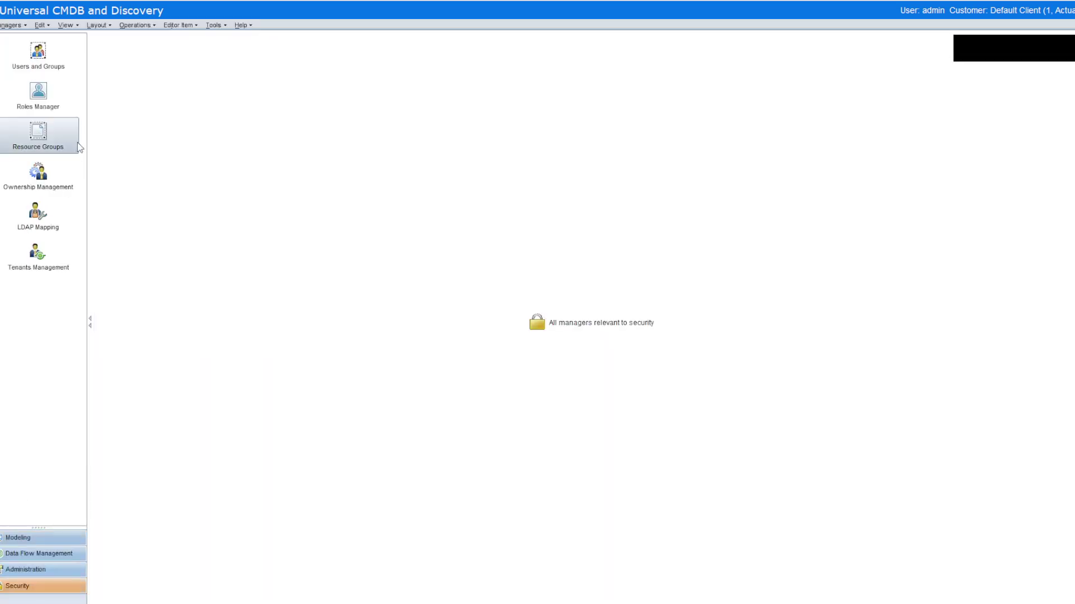
{"action": "left_click", "coordinate": [61, 44]}
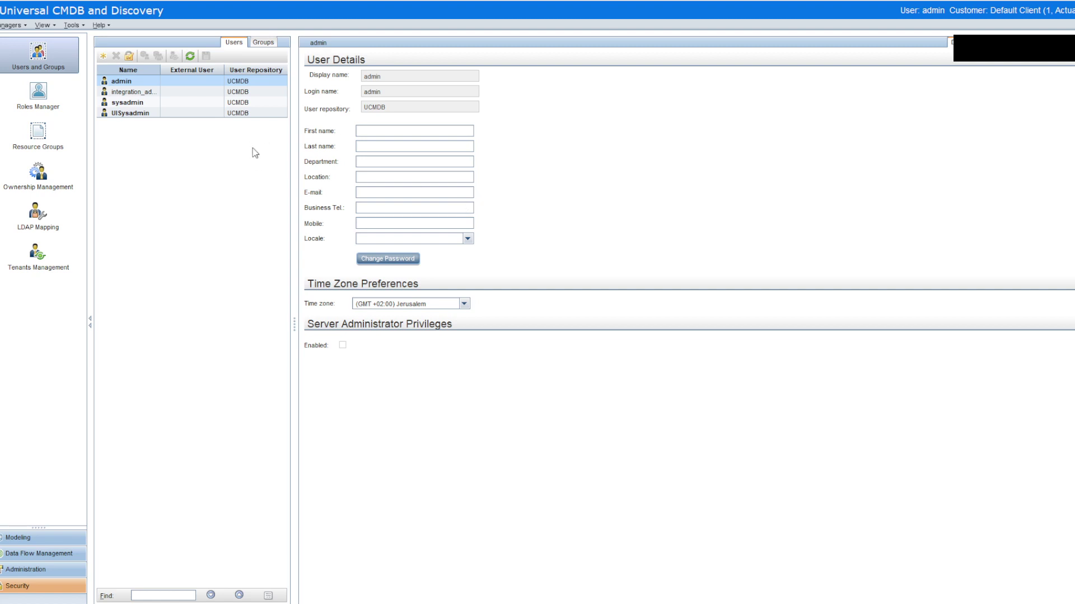
Step: Give the admin user a new password, entering and confirming it in Change User Password
{"action": "left_click", "coordinate": [396, 262]}
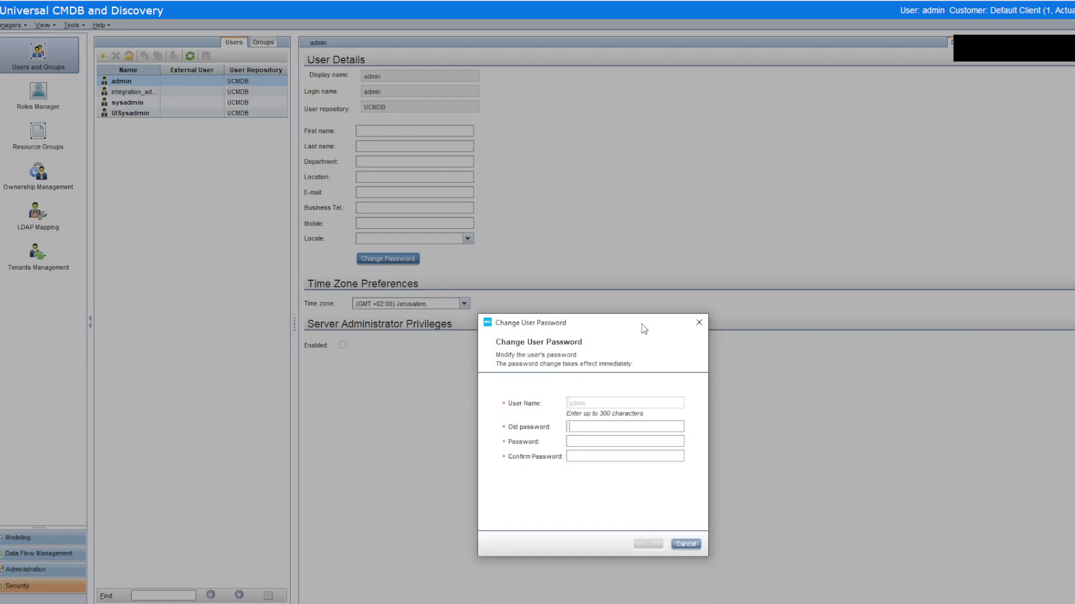
{"action": "left_click_drag", "start_coordinate": [644, 329], "coordinate": [644, 289]}
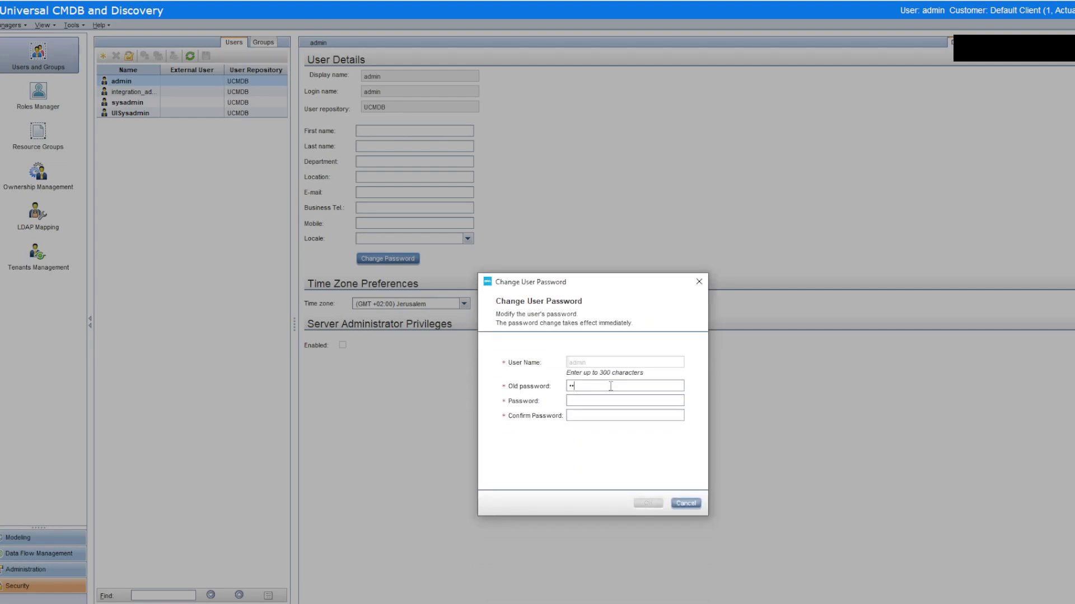
{"action": "type", "text": "******************"}
{"action": "key", "text": "Tab"}
{"action": "type", "text": "**********"}
{"action": "left_click", "coordinate": [653, 501]}
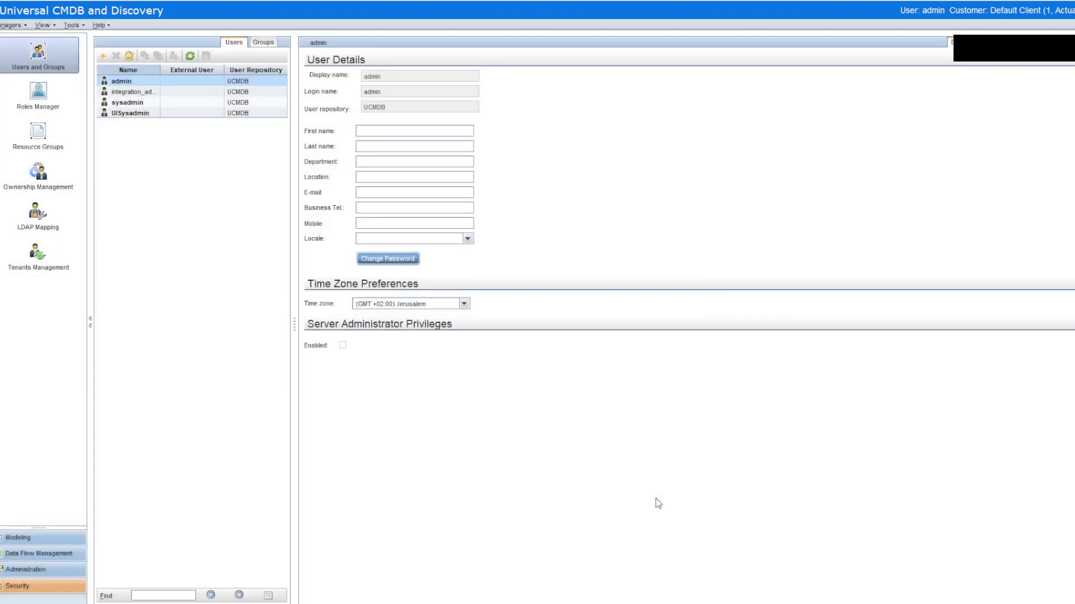
Step: Change the sysadmin user's password, retyping the old password after the first attempt is refused
{"action": "left_click", "coordinate": [128, 104]}
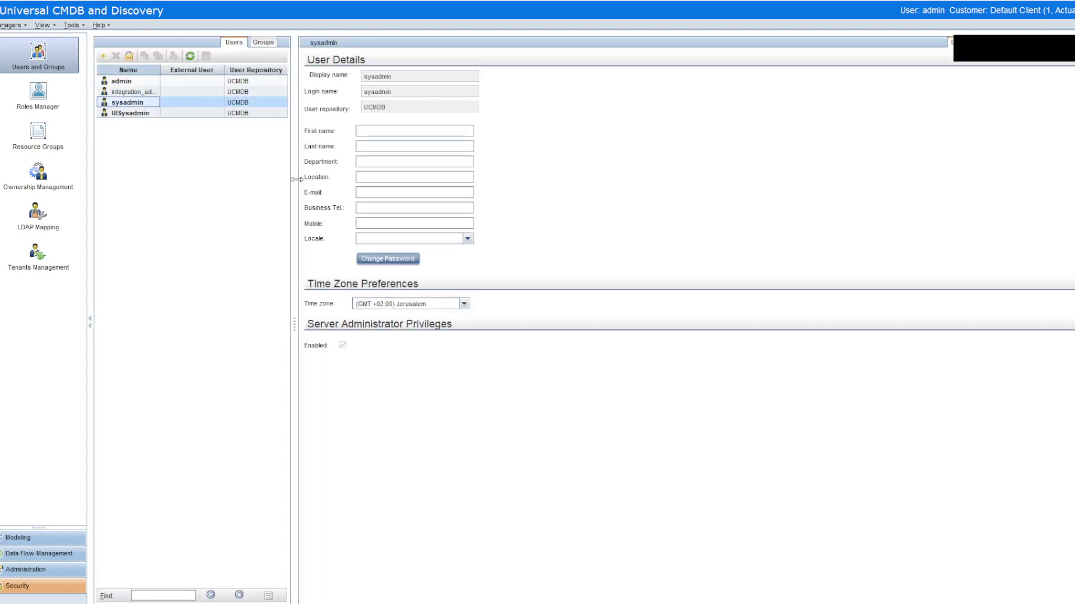
{"action": "left_click", "coordinate": [396, 261]}
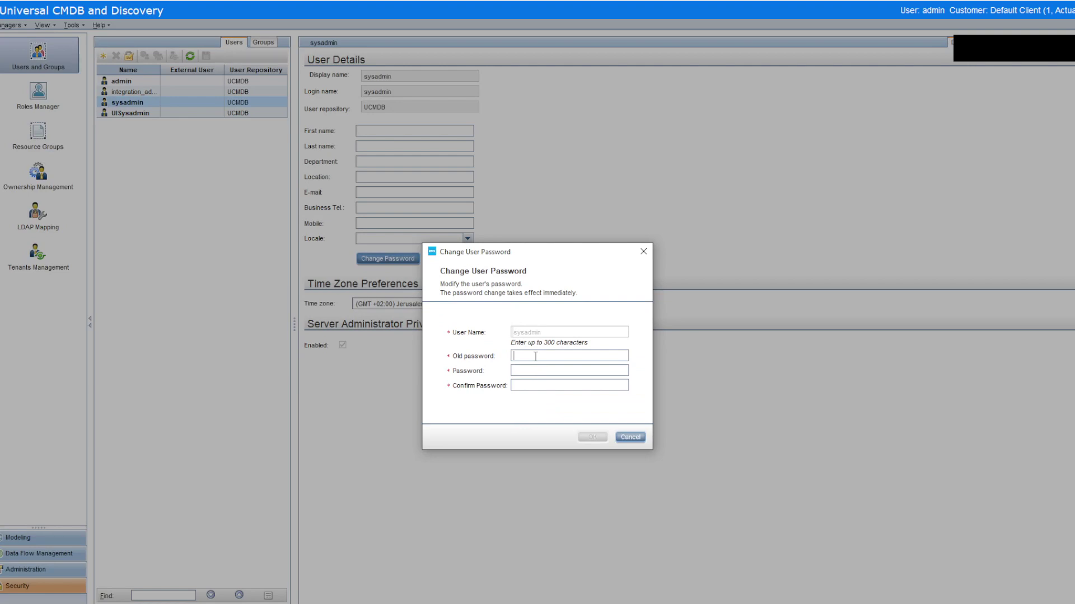
{"action": "type", "text": "****************************"}
{"action": "left_click", "coordinate": [593, 438]}
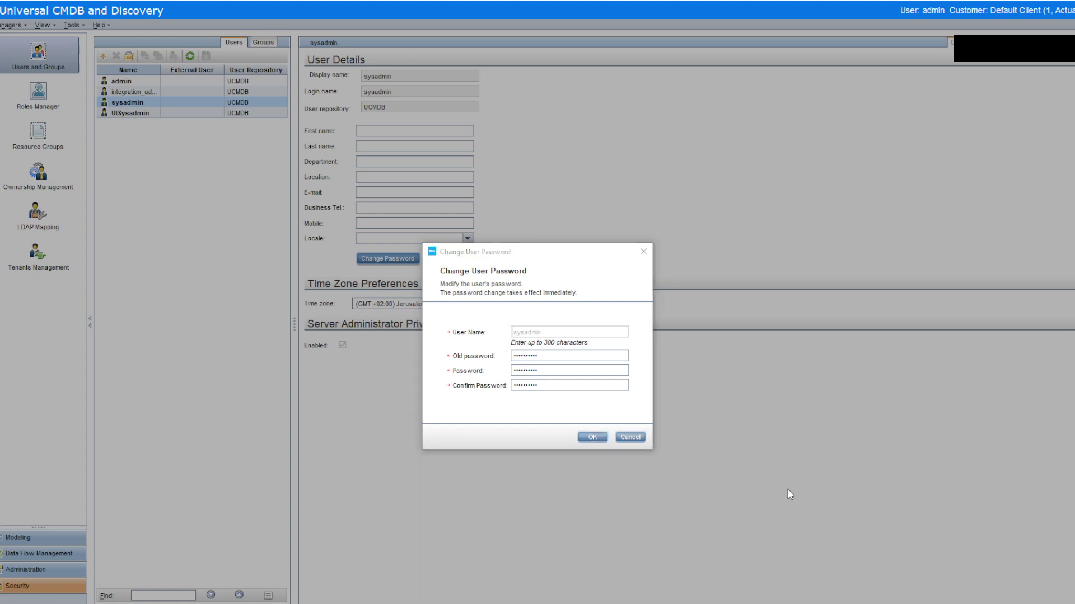
{"action": "left_click", "coordinate": [592, 437]}
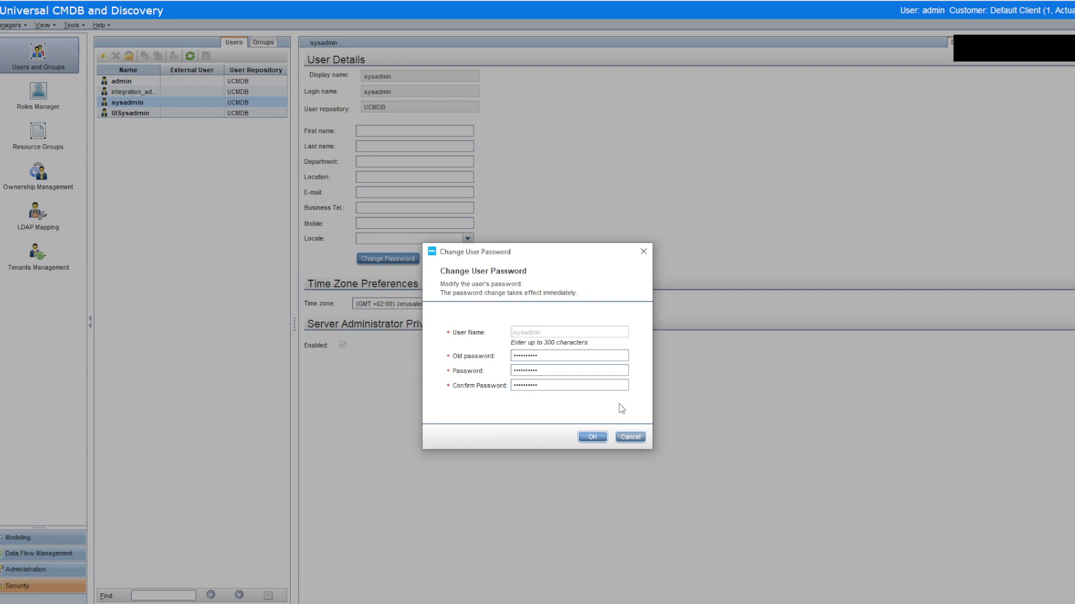
{"action": "double_click", "coordinate": [521, 356]}
{"action": "type", "text": "••••••••••"}
{"action": "left_click", "coordinate": [589, 438]}
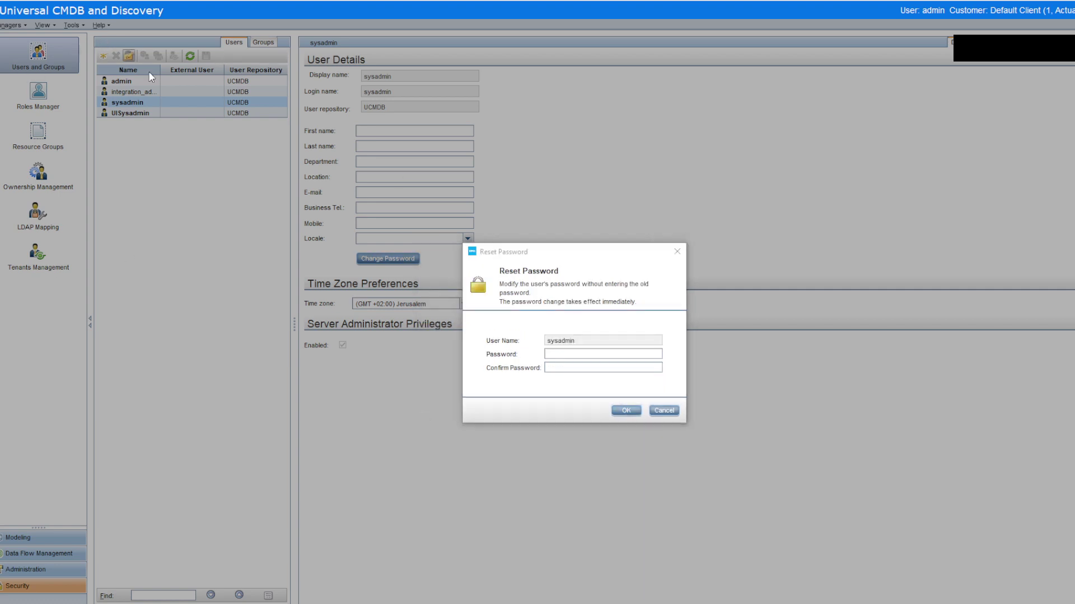
Step: Enter a new password for sysadmin in Reset Password and confirm it
{"action": "left_click", "coordinate": [555, 354]}
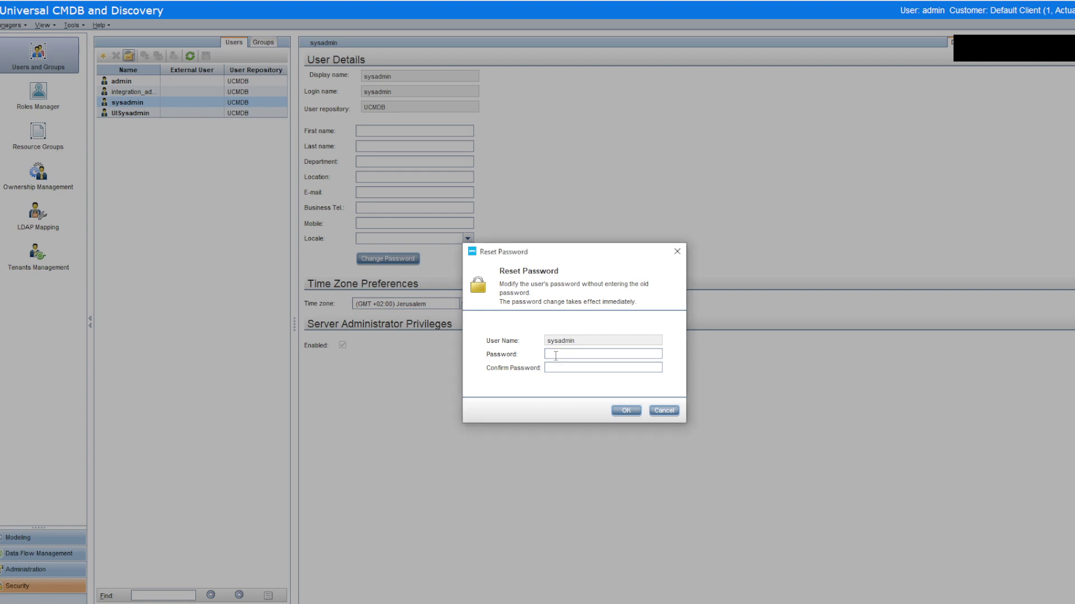
{"action": "type", "text": "••••••••••••••••••••"}
{"action": "left_click", "coordinate": [622, 411]}
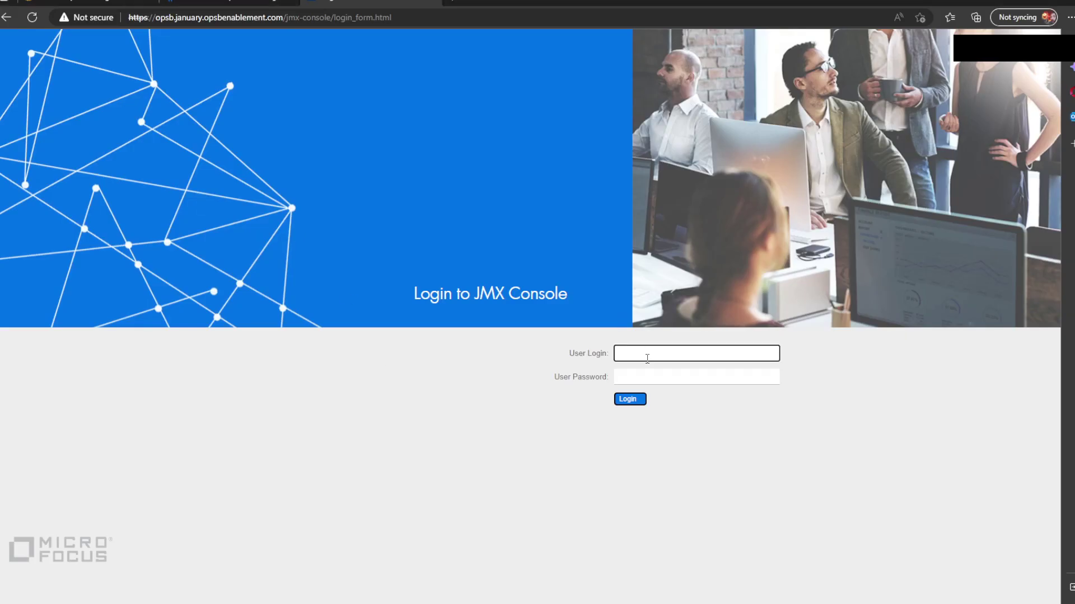
Step: Log in to the JMX Console as sysadmin using the saved login
{"action": "left_click", "coordinate": [647, 358]}
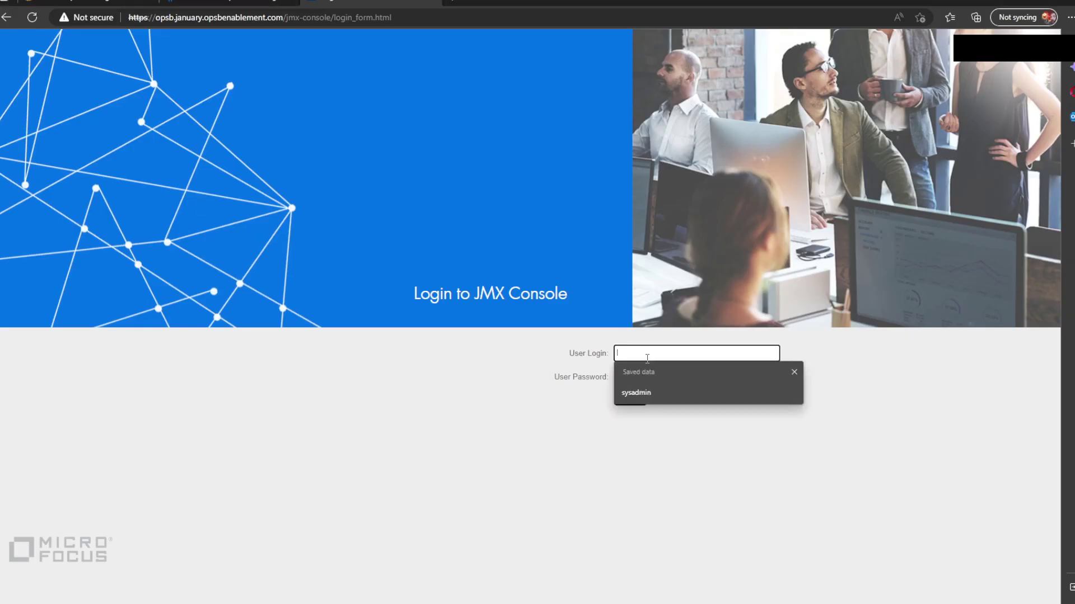
{"action": "type", "text": "sys"}
{"action": "left_click", "coordinate": [649, 392]}
{"action": "left_click", "coordinate": [648, 380]}
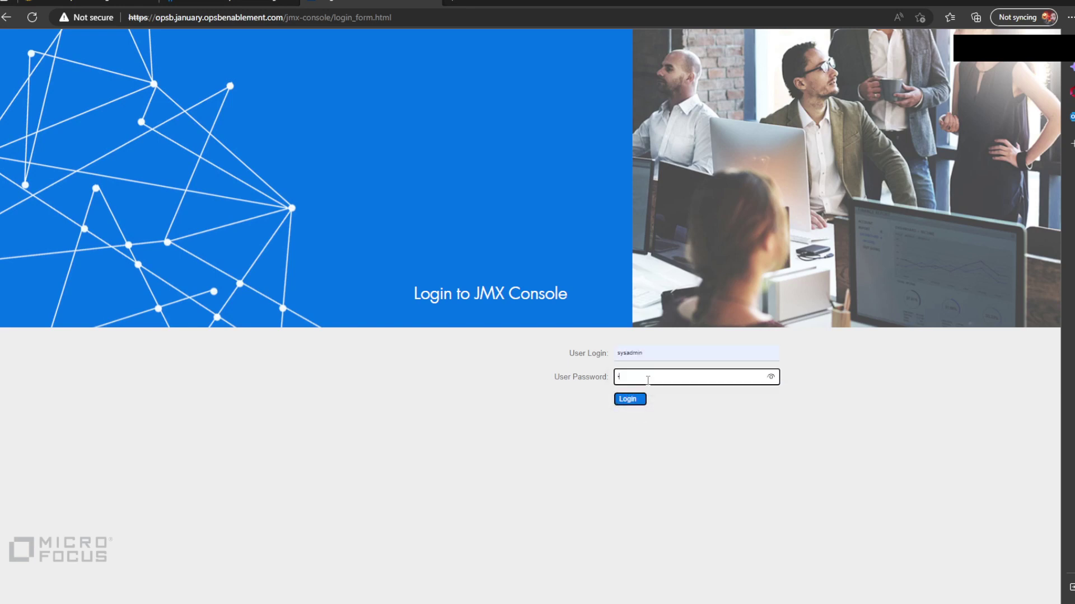
{"action": "type", "text": "••••••"}
{"action": "left_click", "coordinate": [638, 400]}
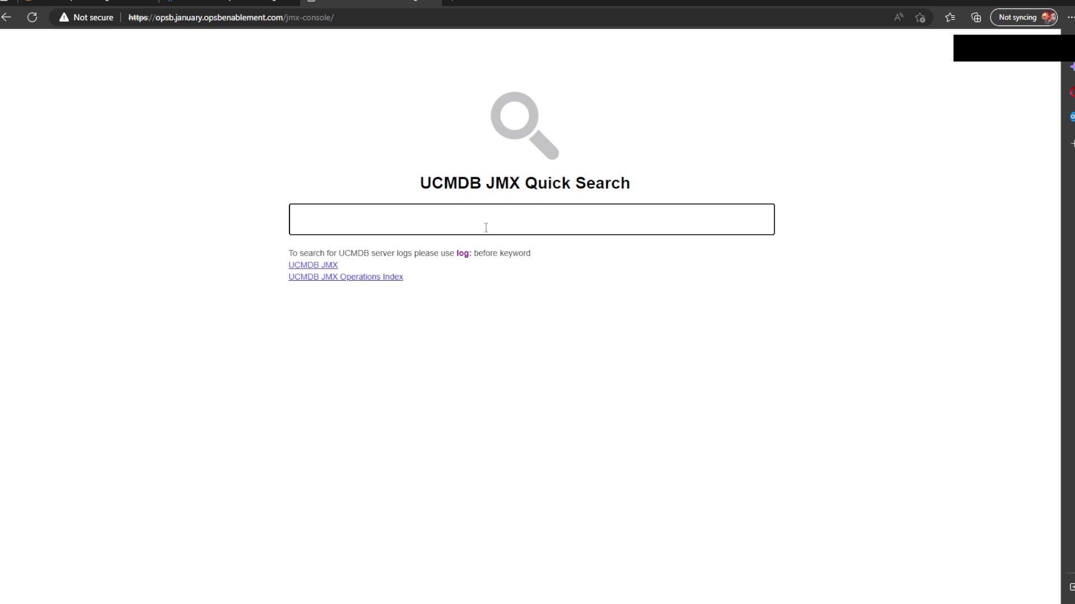
Step: Search 'basicauth' in JMX Quick Search to list the BasicAuthenticationCredential operations
{"action": "type", "text": "basic"}
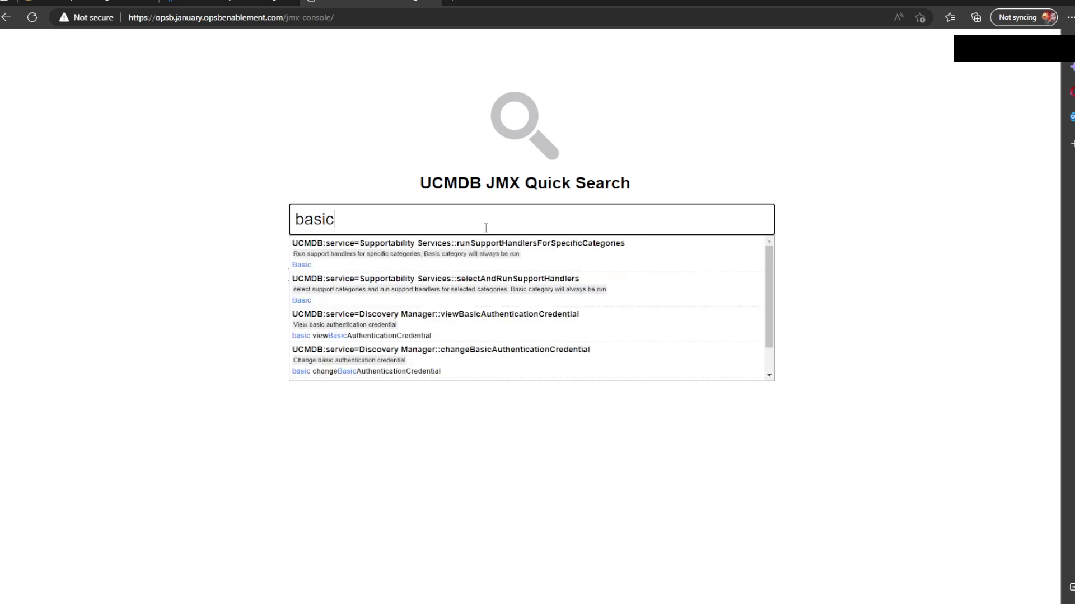
{"action": "type", "text": "aut"}
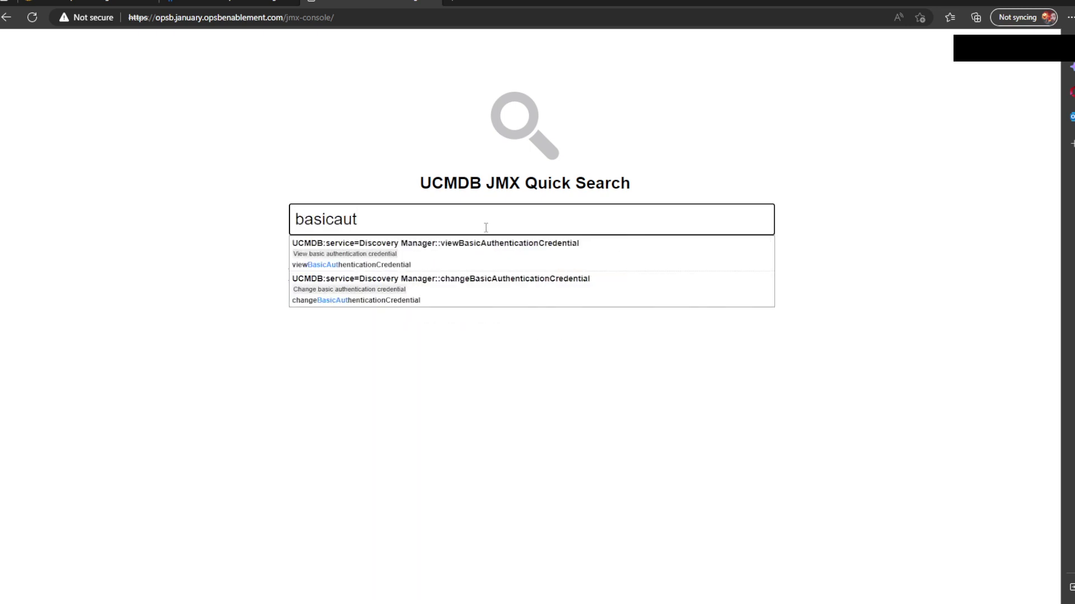
{"action": "type", "text": "h"}
{"action": "key", "text": "alt+Tab"}
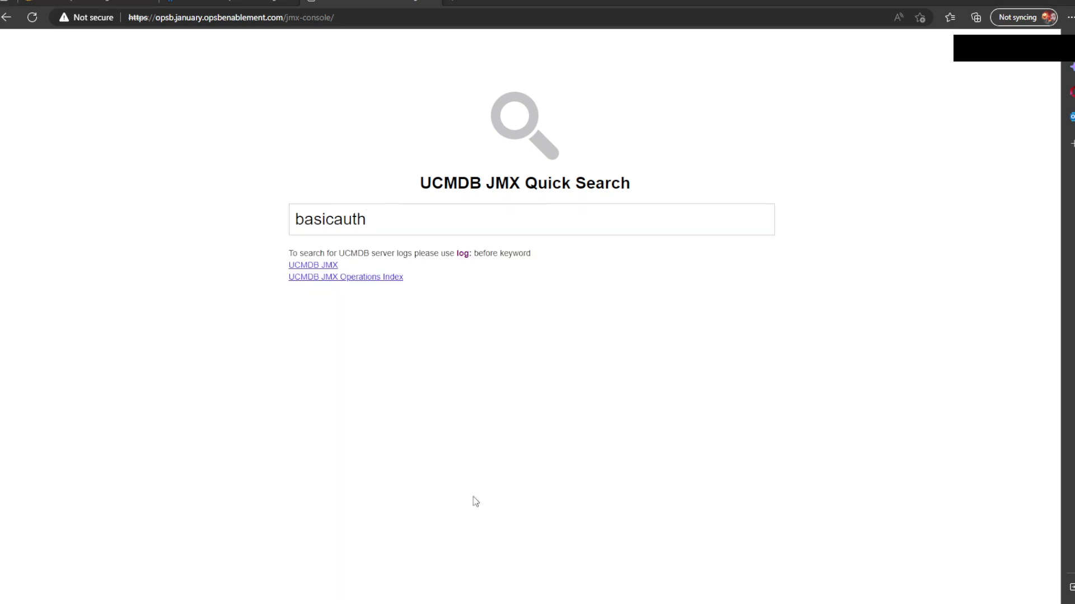
{"action": "left_click", "coordinate": [417, 217]}
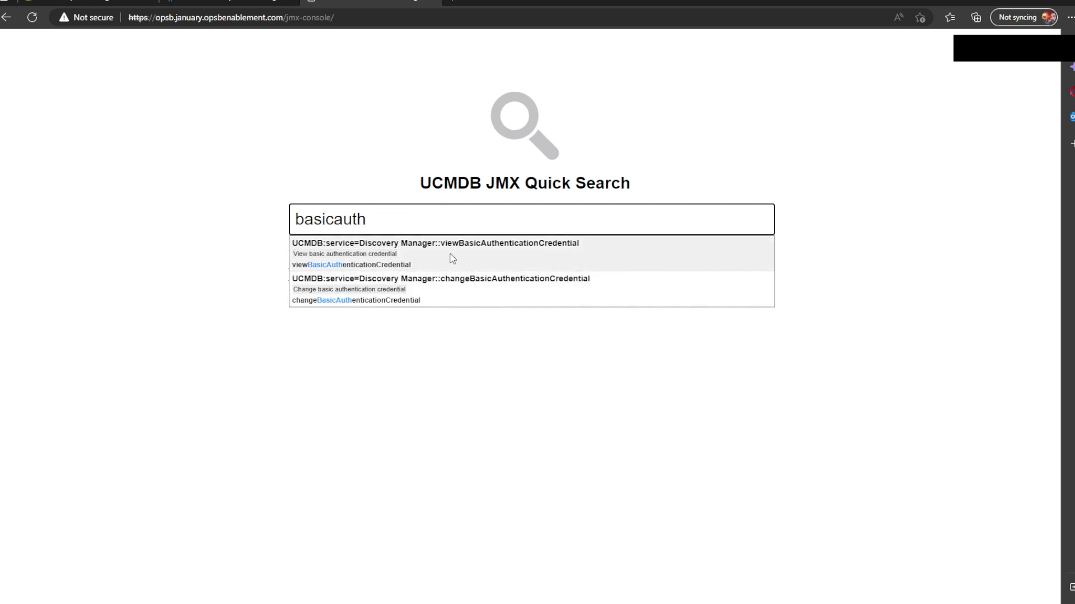
Step: Invoke changeBasicAuthenticationCredential with user name 'basicauth' and a new password, then return to JMX Search
{"action": "left_click", "coordinate": [454, 291]}
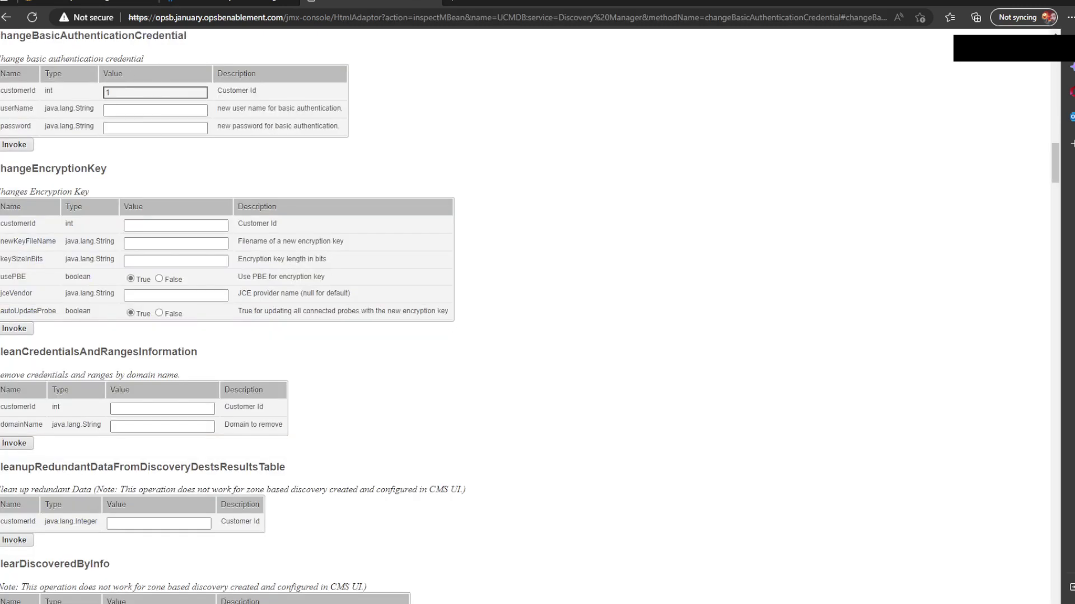
{"action": "left_click", "coordinate": [129, 110]}
{"action": "type", "text": "basicauth"}
{"action": "left_click", "coordinate": [146, 130]}
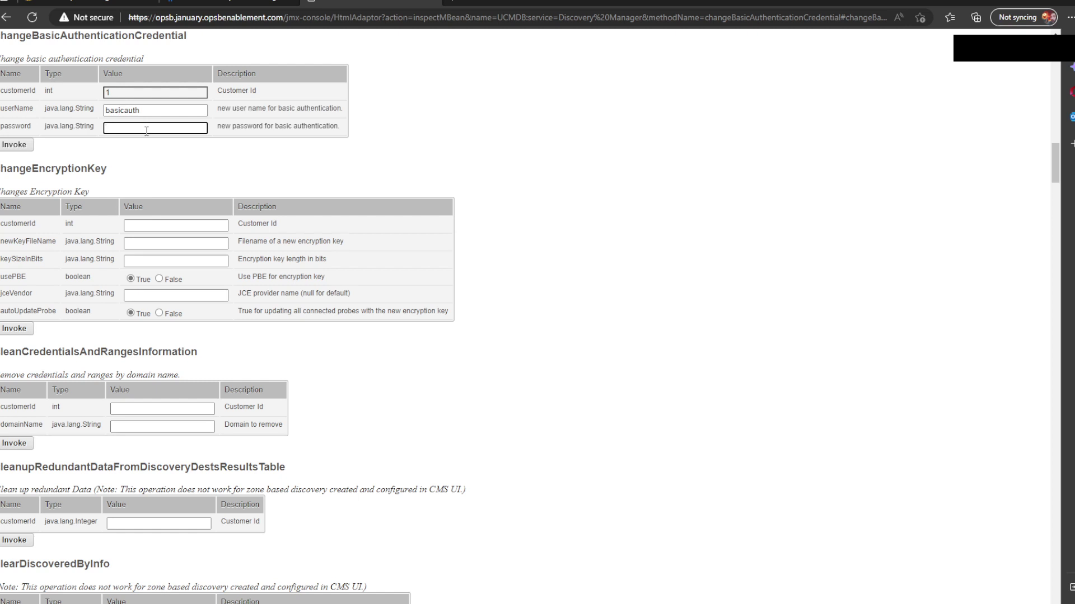
{"action": "left_click", "coordinate": [167, 114]}
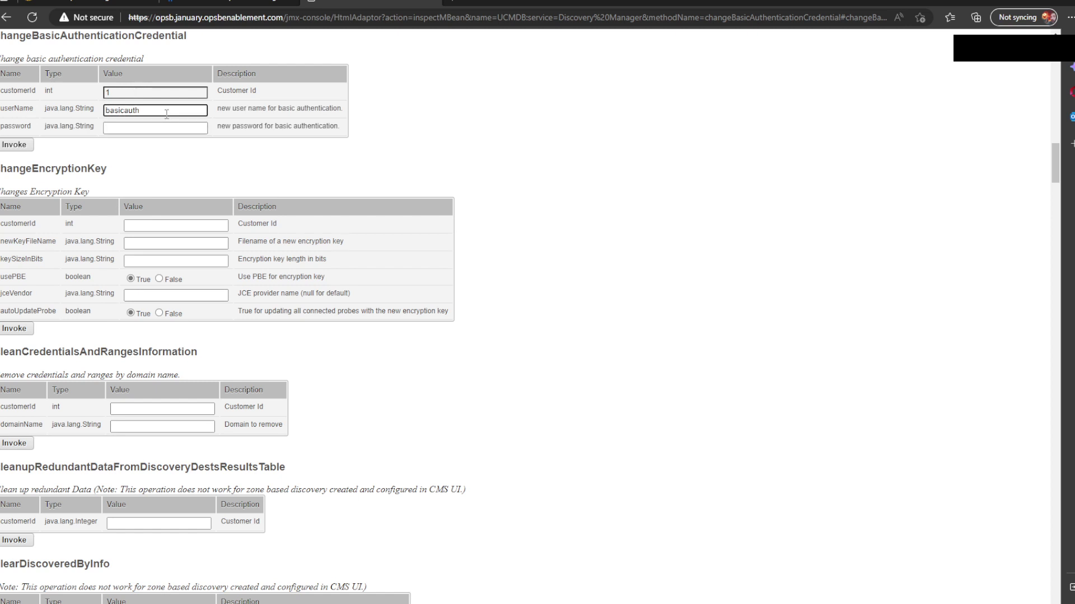
{"action": "left_click", "coordinate": [161, 128]}
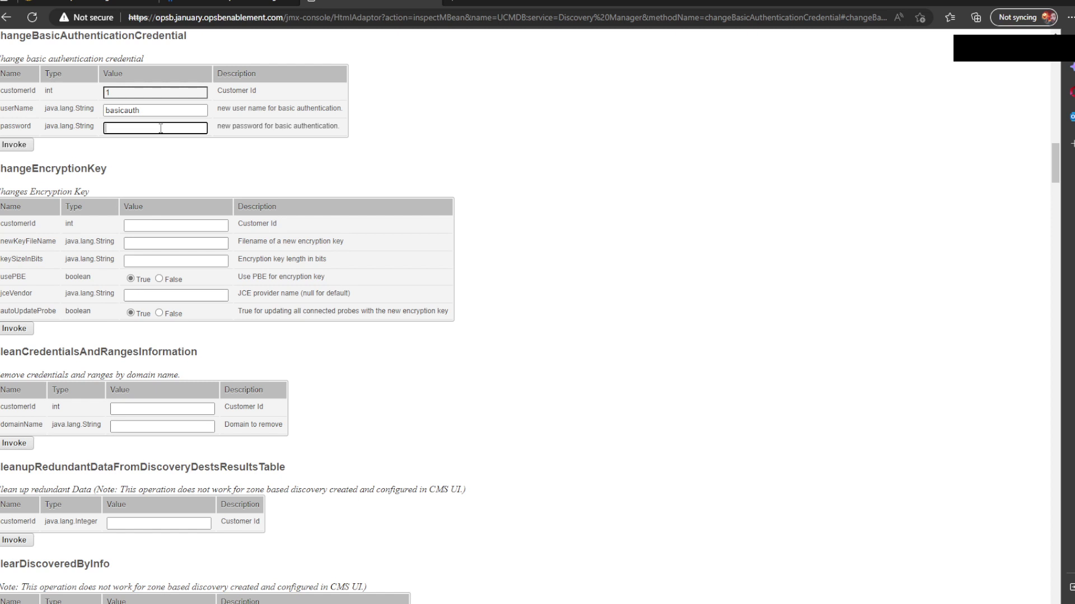
{"action": "left_click", "coordinate": [161, 128]}
{"action": "type", "text": "C"}
{"action": "key", "text": "Return"}
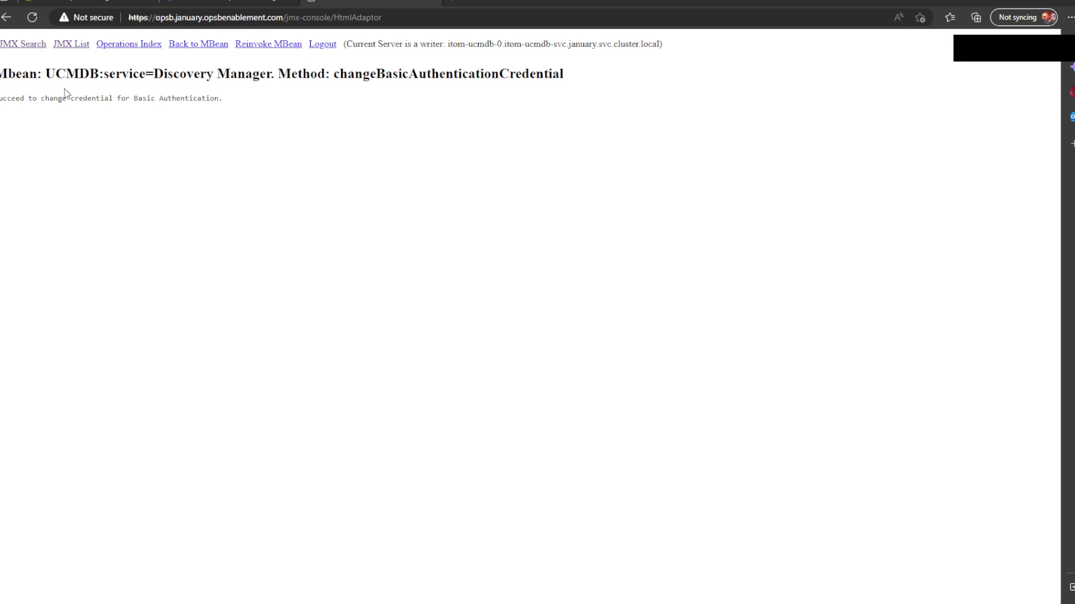
{"action": "left_click", "coordinate": [30, 52]}
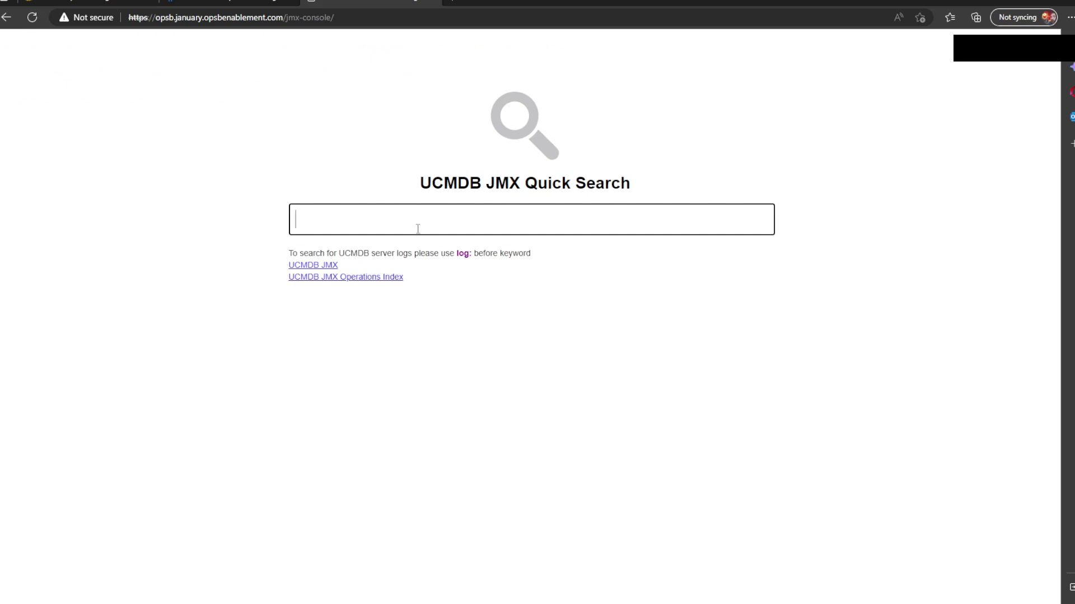
Step: Search the JMX Console for 'setAsGlo' and open the setAsGlobalIdGenerator operations page
{"action": "type", "text": "se"}
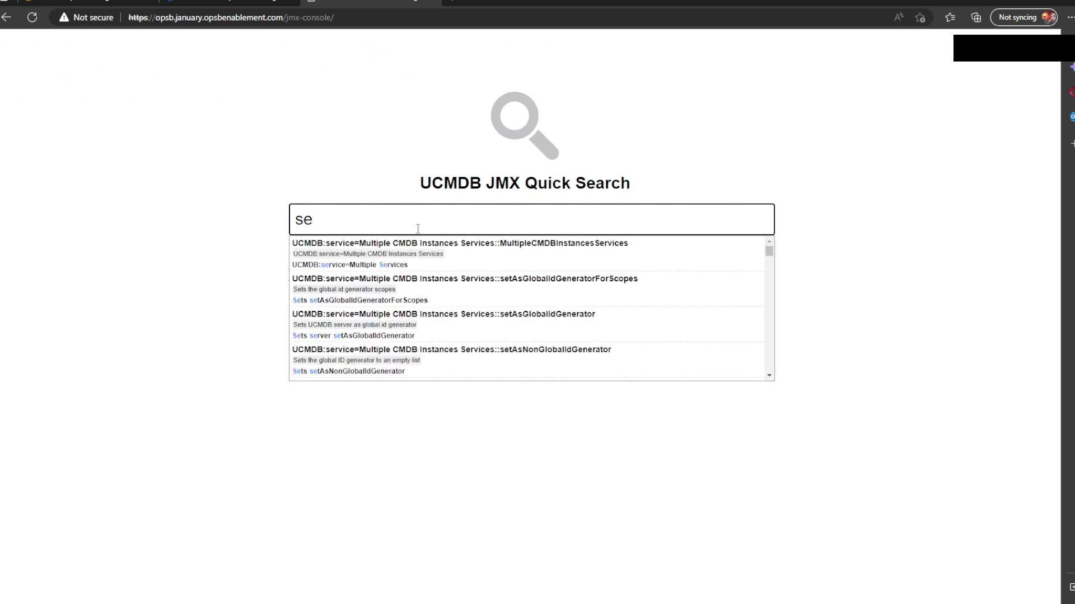
{"action": "type", "text": "taqsglo"}
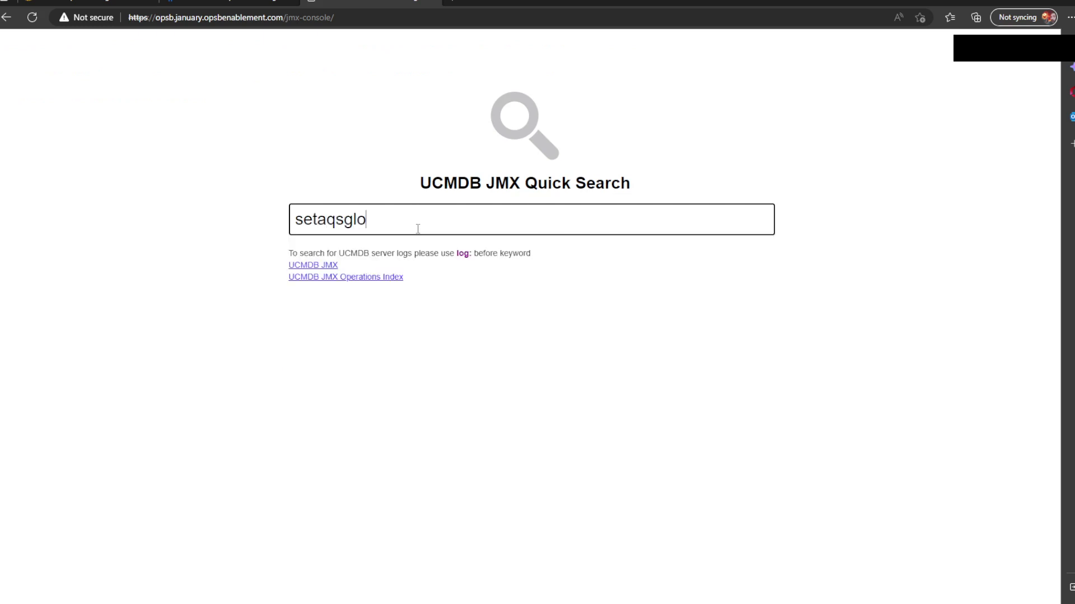
{"action": "key", "text": "BackSpace"}
{"action": "key", "text": "BackSpace"}
{"action": "key", "text": "BackSpace"}
{"action": "key", "text": "BackSpace"}
{"action": "key", "text": "BackSpace"}
{"action": "type", "text": "sglo"}
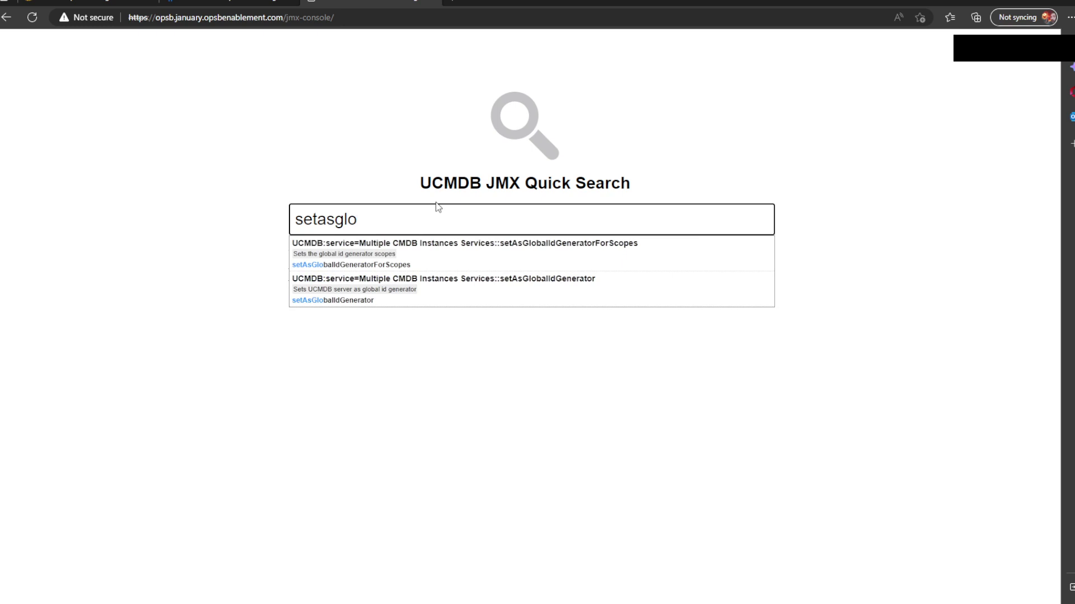
{"action": "left_click", "coordinate": [542, 297]}
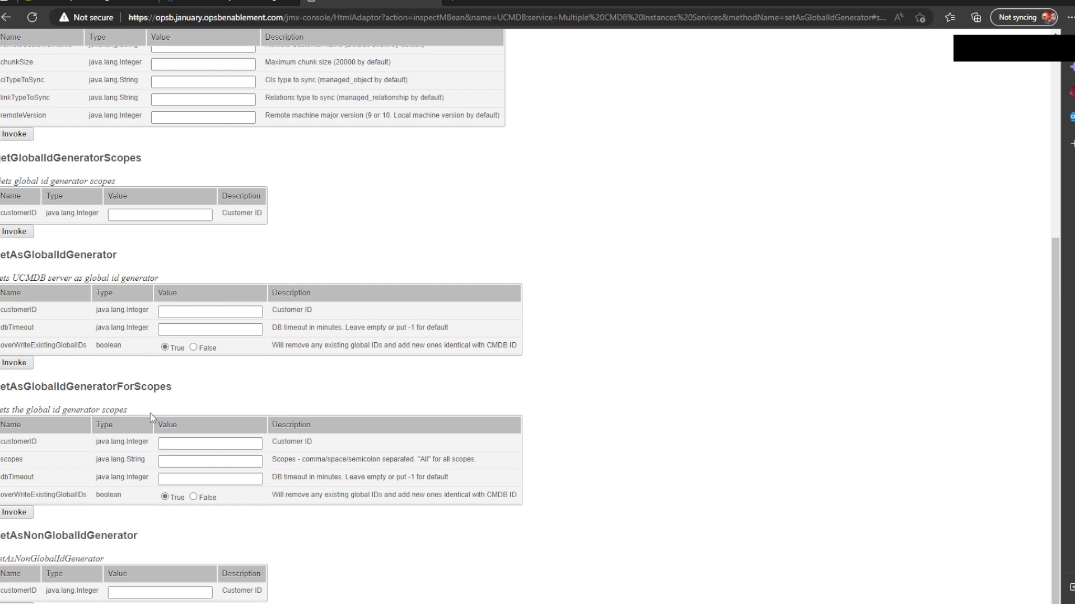
{"action": "left_click", "coordinate": [154, 593]}
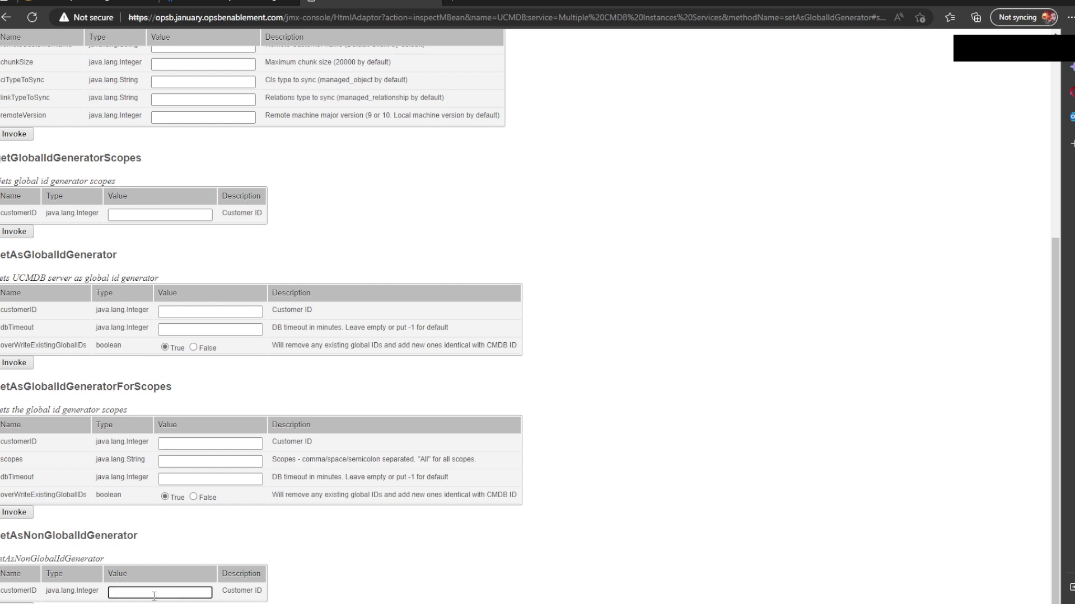
Step: Run setAsNonGlobalIdGenerator with customer ID 1
{"action": "type", "text": "1"}
{"action": "key", "text": "Return"}
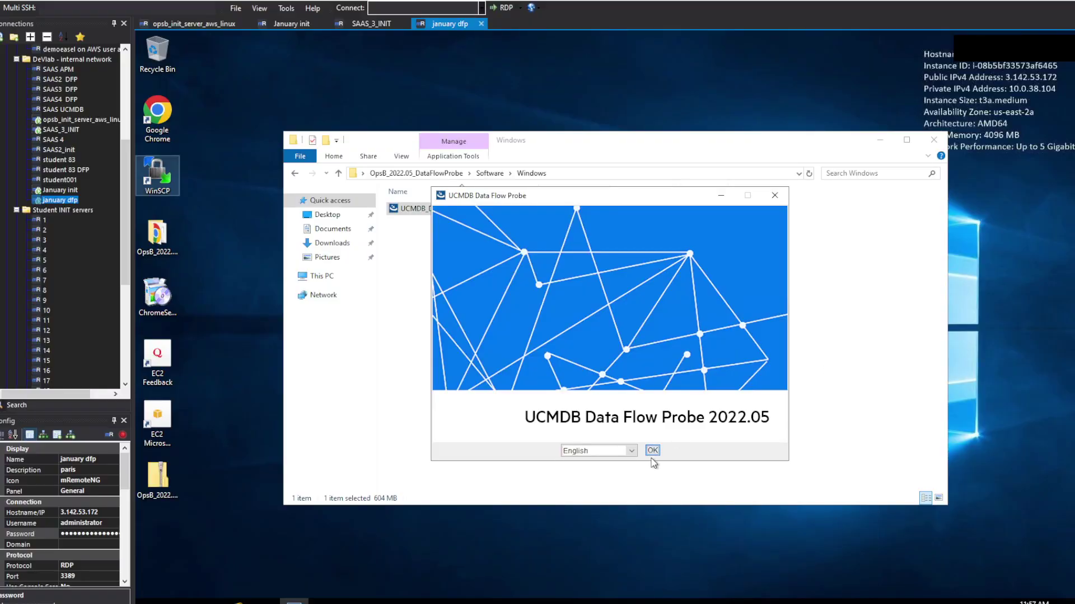
Step: Start the installer in English, accept the license and choose the full probe installation
{"action": "left_click", "coordinate": [653, 451]}
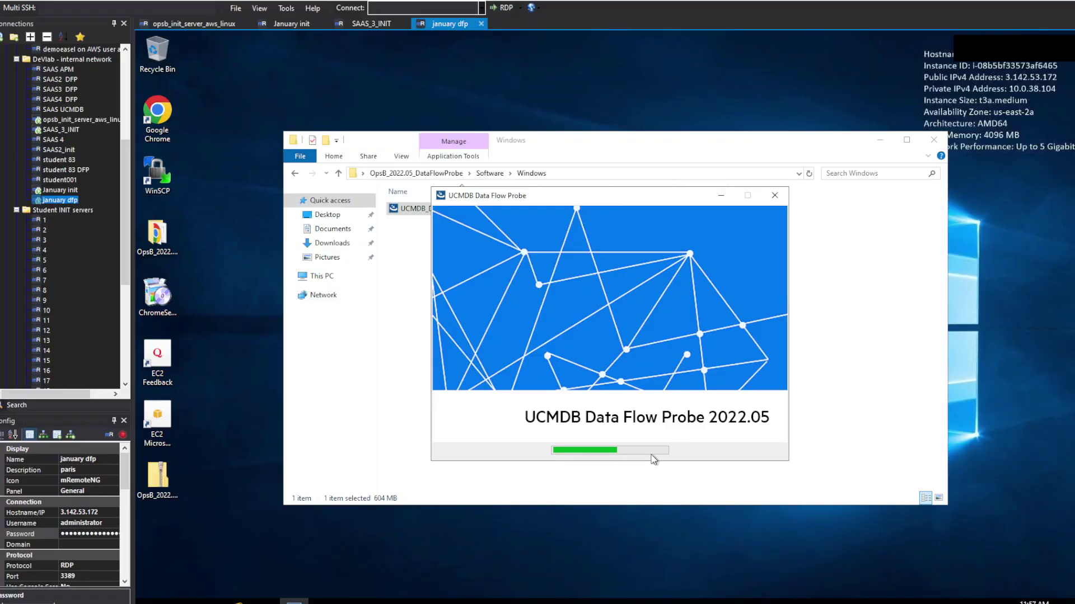
{"action": "mouse_move", "coordinate": [294, 602]}
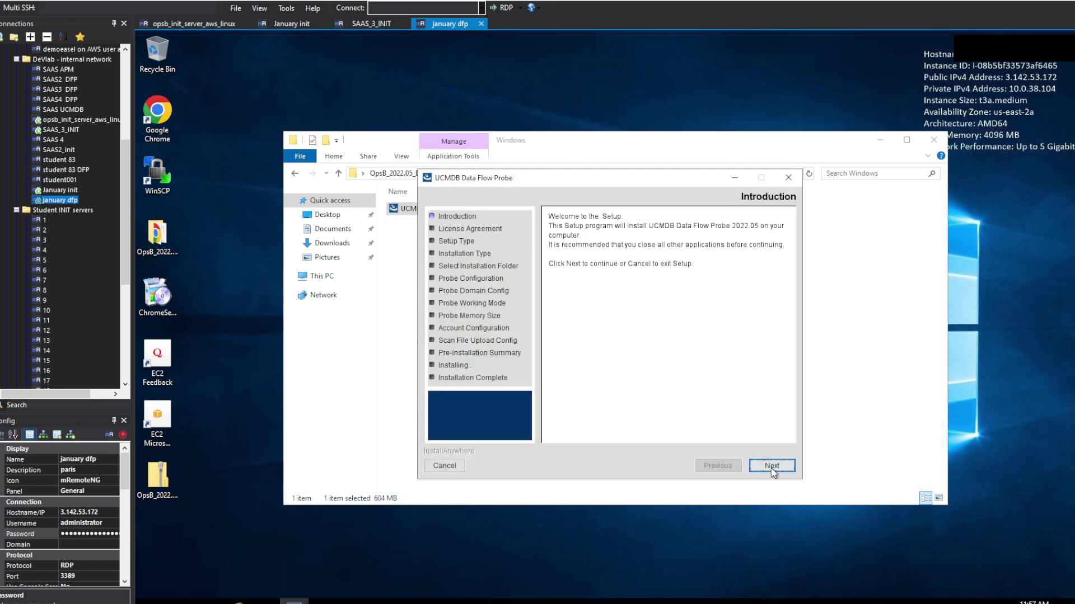
{"action": "left_click", "coordinate": [771, 467]}
{"action": "left_click", "coordinate": [642, 431]}
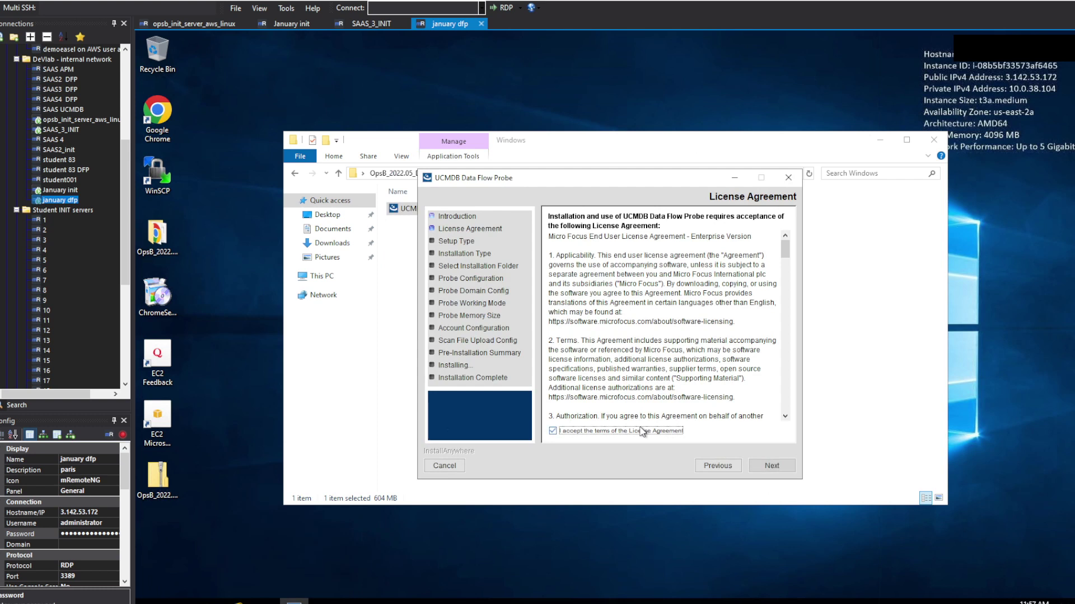
{"action": "left_click", "coordinate": [783, 470]}
{"action": "left_click", "coordinate": [786, 471]}
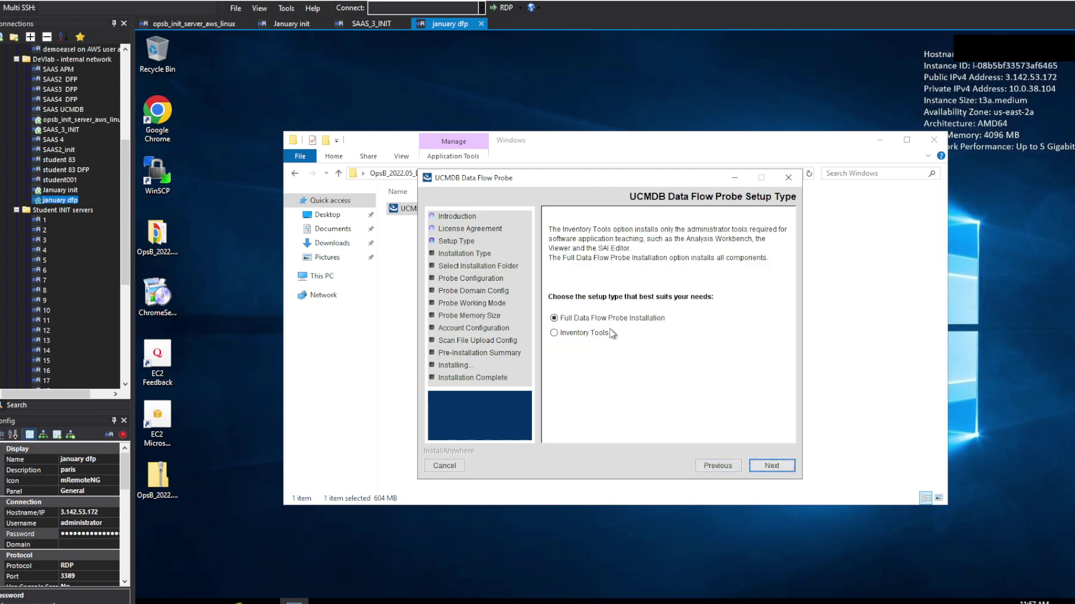
Step: Keep the default C:\UCMDB\DataFlowProbe install folder and set BSM as the reporting application
{"action": "left_click", "coordinate": [770, 467]}
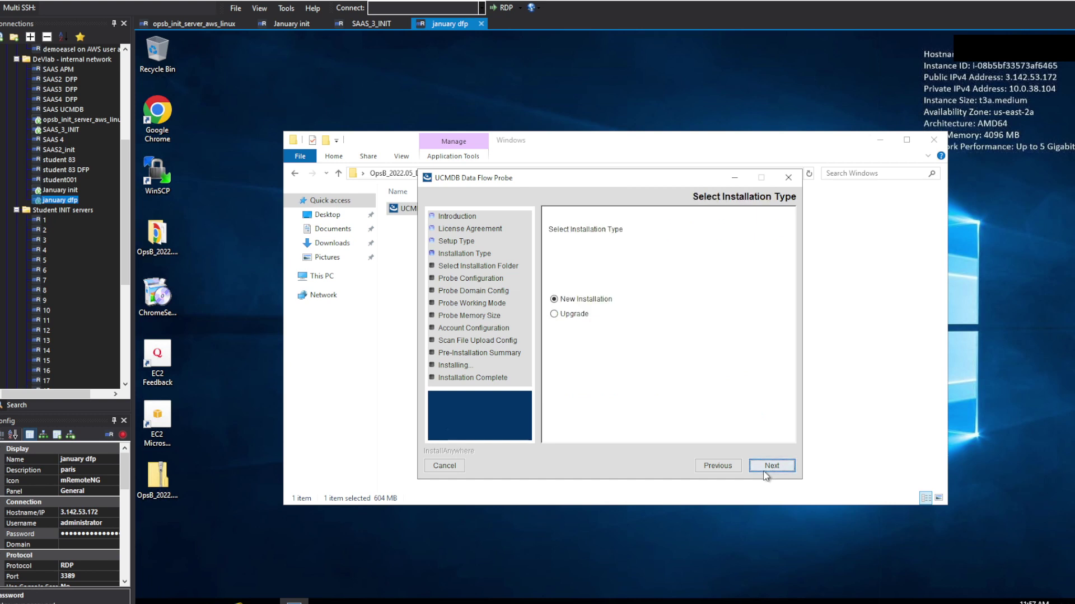
{"action": "left_click", "coordinate": [764, 472]}
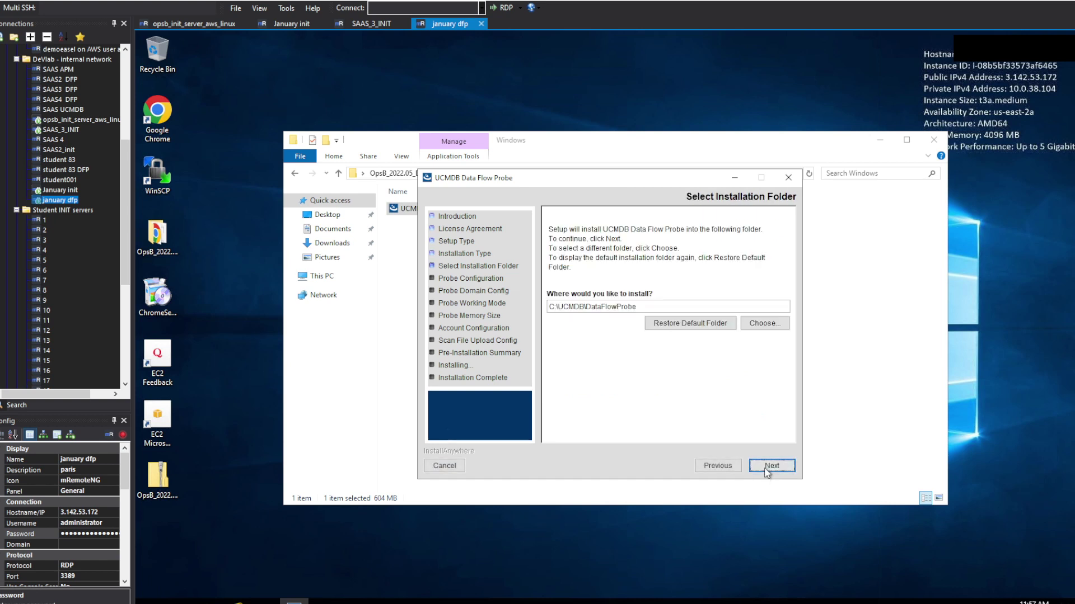
{"action": "left_click", "coordinate": [765, 470]}
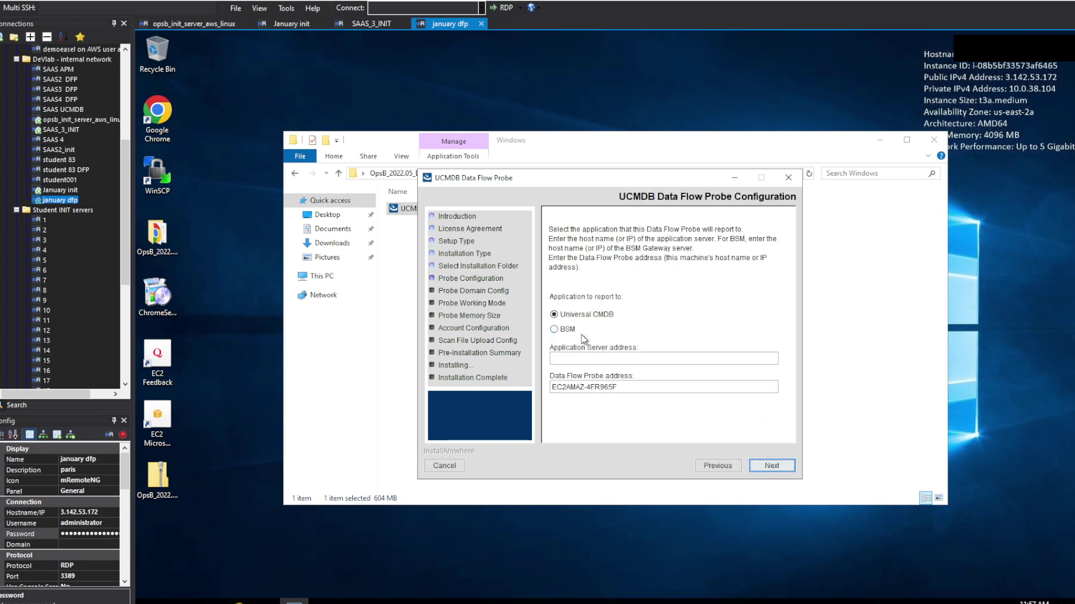
{"action": "left_click", "coordinate": [571, 331]}
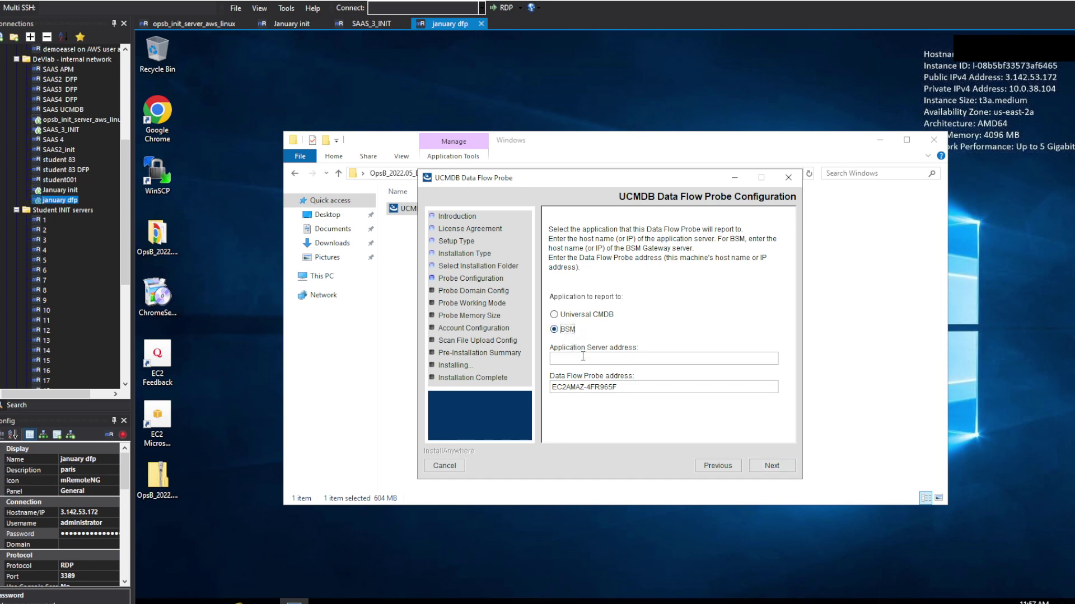
Step: Enter opsb.january.opsbenablement.com as the Application Server address and test the connection
{"action": "left_click", "coordinate": [582, 357]}
{"action": "type", "text": "opsb.january.opsbenablement.con"}
{"action": "key", "text": "BackSpace"}
{"action": "type", "text": "m"}
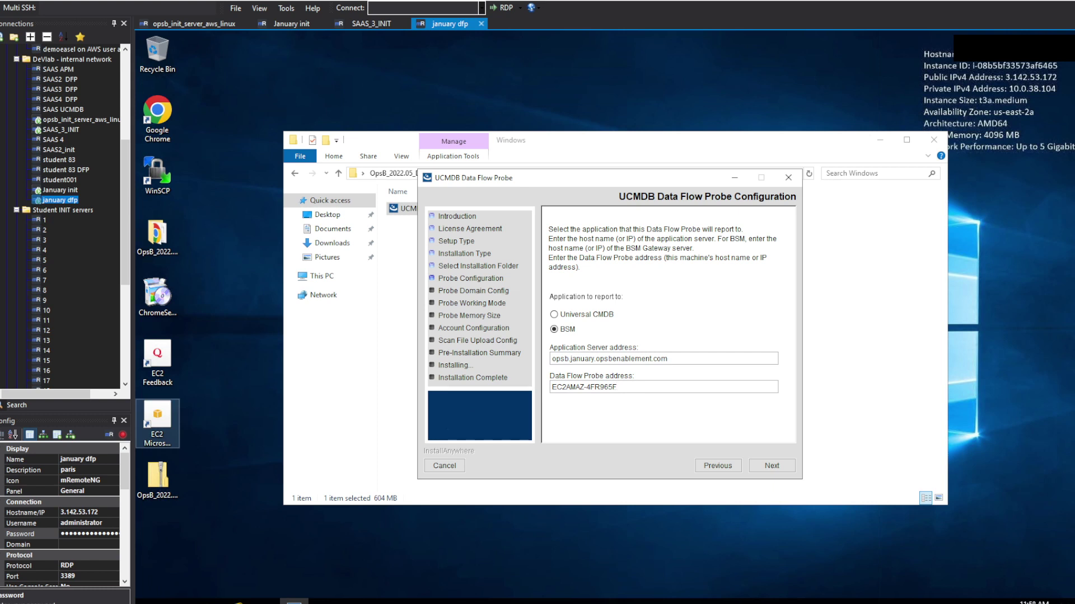
{"action": "left_click", "coordinate": [769, 469]}
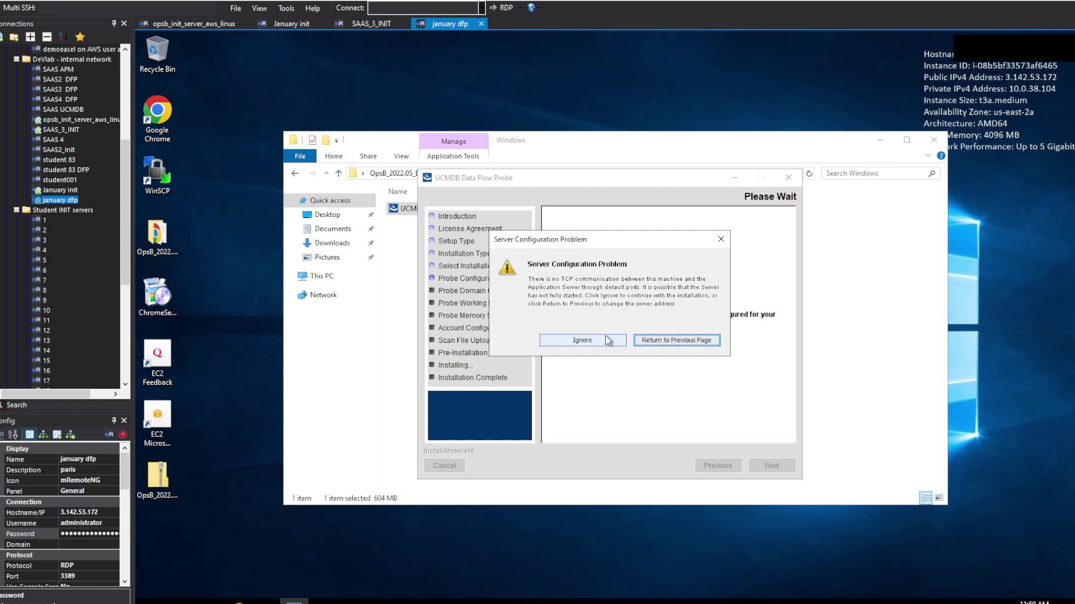
Step: Ignore the connection warning, keep customer ID 1 and enable Basic Authentication
{"action": "left_click", "coordinate": [607, 341]}
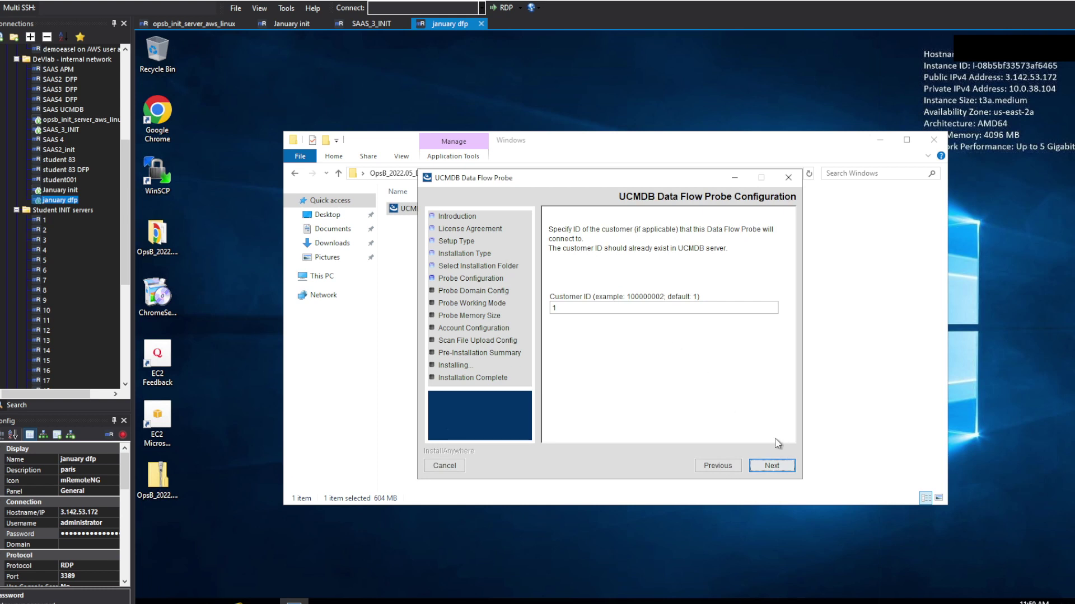
{"action": "left_click", "coordinate": [771, 463]}
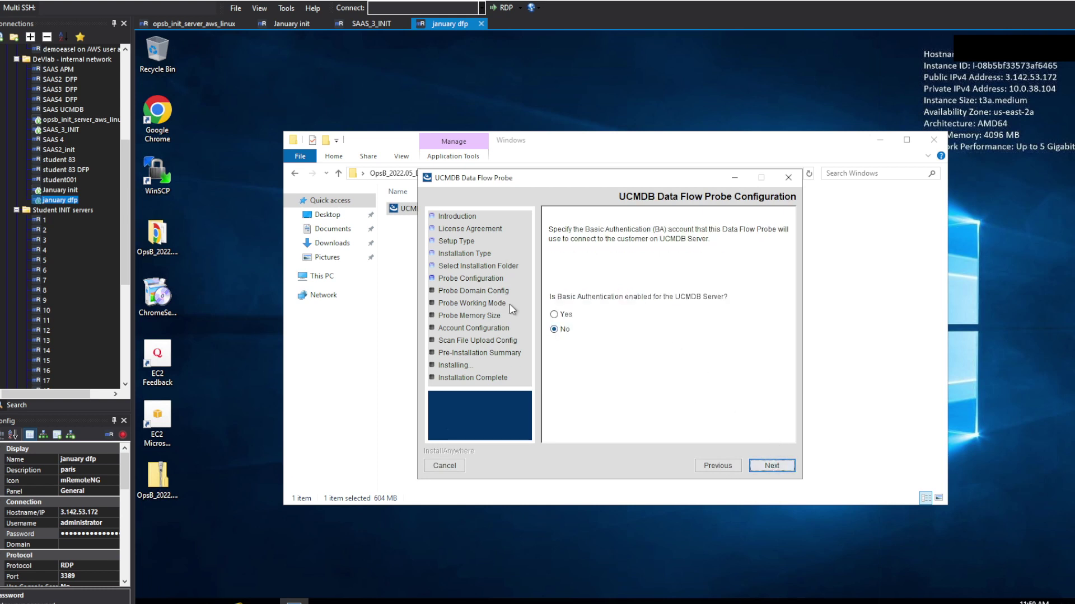
{"action": "left_click", "coordinate": [564, 315]}
{"action": "left_click", "coordinate": [770, 465]}
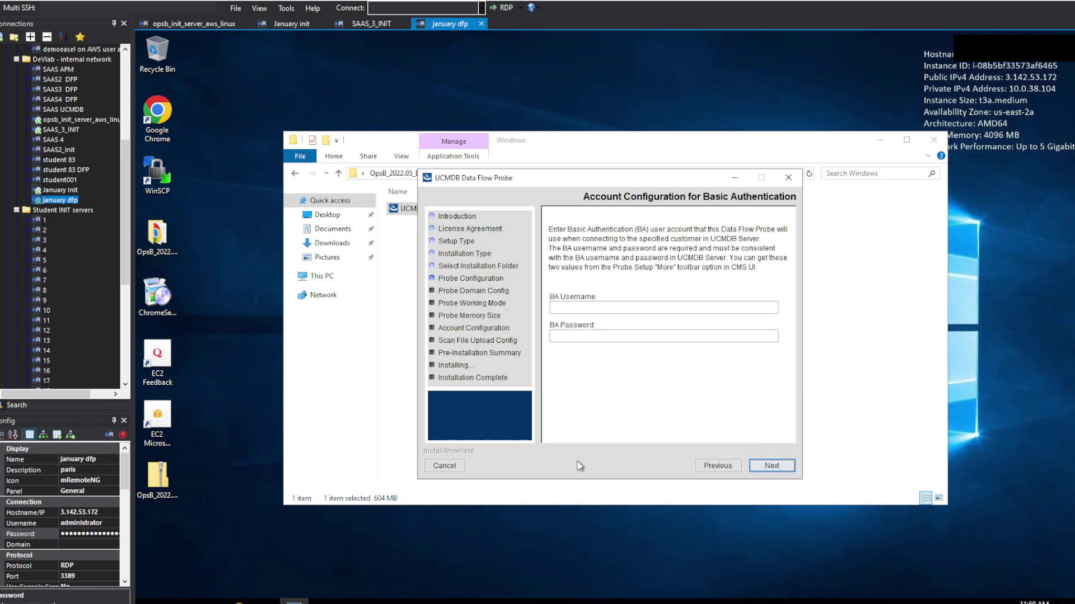
Step: Fill in the Basic Authentication password and username
{"action": "key", "text": "ctrl+v"}
{"action": "left_click", "coordinate": [665, 307]}
{"action": "type", "text": "basicauth"}
Step: Accept the account configuration and the default probe identifier and UCMDB domain
{"action": "left_click", "coordinate": [772, 466]}
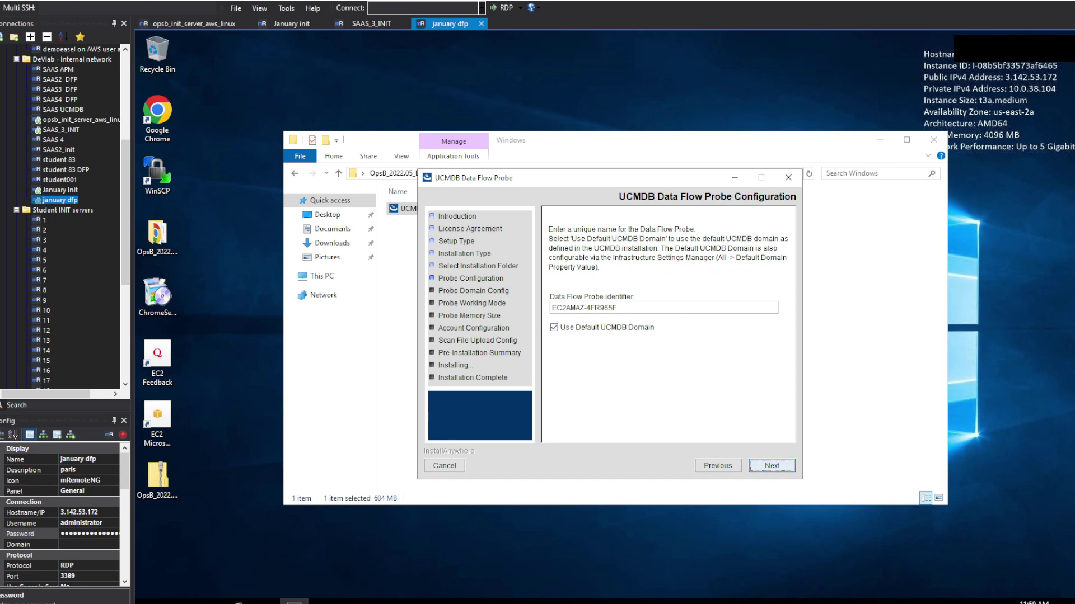
{"action": "left_click", "coordinate": [762, 468]}
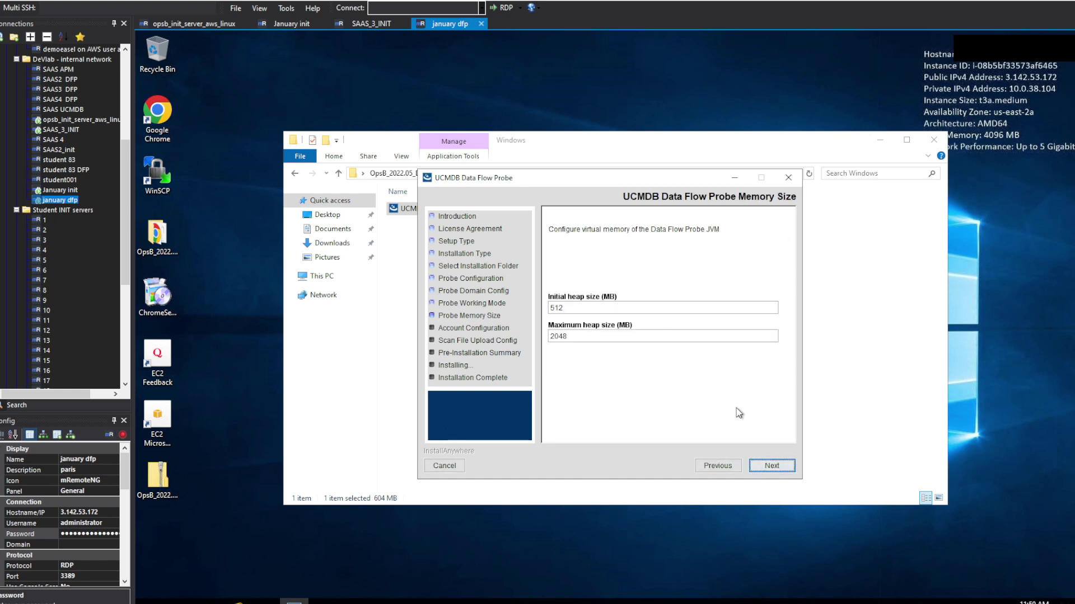
Step: Keep default heap sizes and set the PostgreSQL probe account and root passwords
{"action": "left_click", "coordinate": [772, 467]}
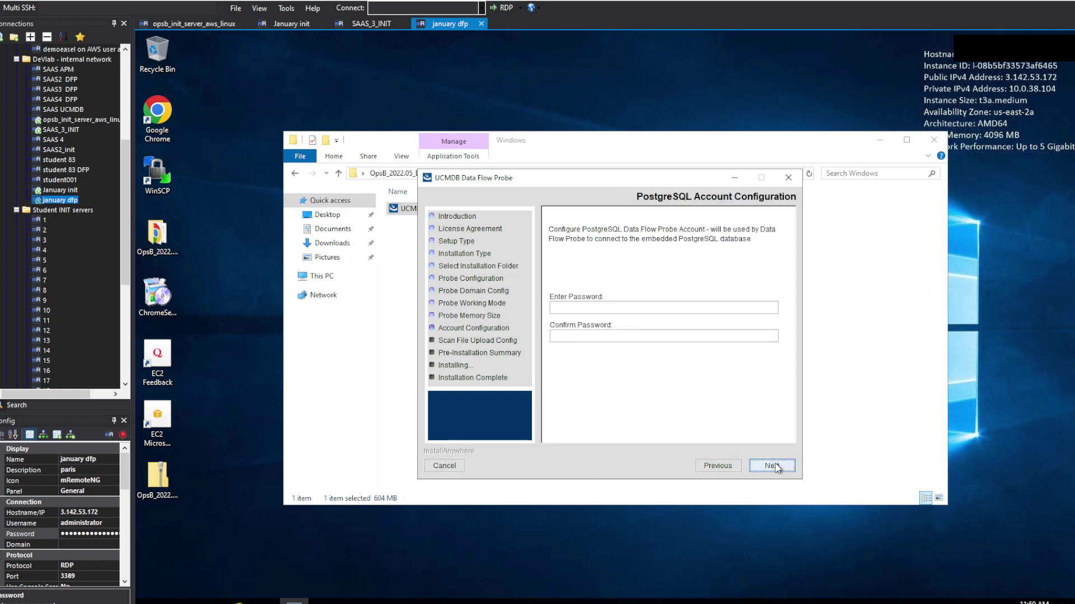
{"action": "left_click", "coordinate": [572, 307]}
{"action": "type", "text": "**********"}
{"action": "left_click", "coordinate": [581, 336]}
{"action": "type", "text": "**********"}
{"action": "key", "text": "Return"}
{"action": "left_click", "coordinate": [629, 308]}
{"action": "type", "text": "**********"}
{"action": "left_click", "coordinate": [633, 335]}
{"action": "type", "text": "**********"}
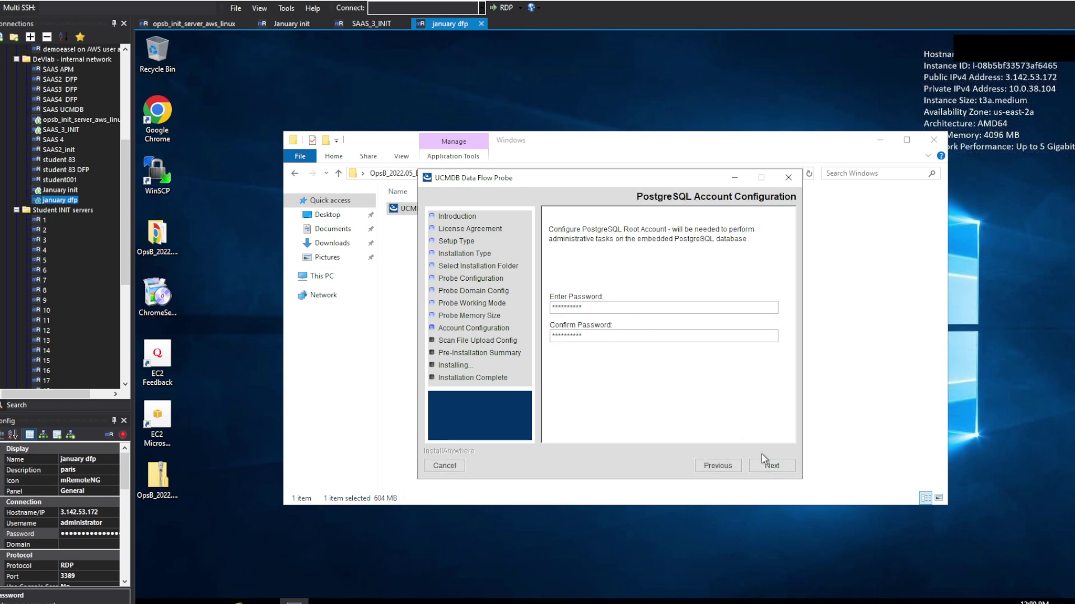
{"action": "left_click", "coordinate": [763, 461]}
Step: Set the system administrator, keystore and truststore passwords
{"action": "left_click", "coordinate": [653, 308]}
{"action": "type", "text": "**********"}
{"action": "left_click", "coordinate": [660, 336]}
{"action": "type", "text": "**********"}
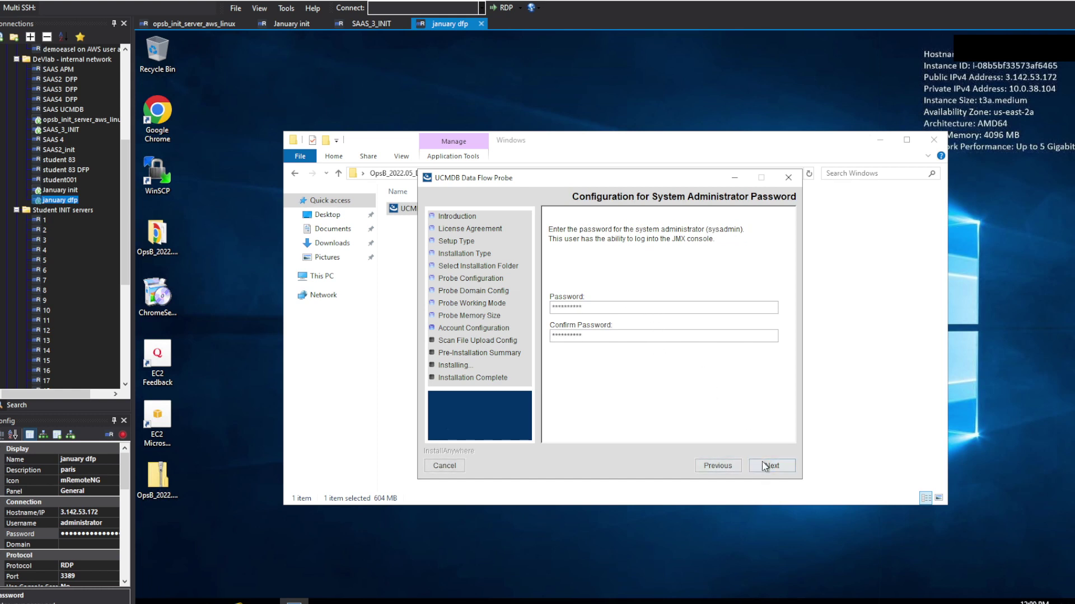
{"action": "left_click", "coordinate": [765, 466]}
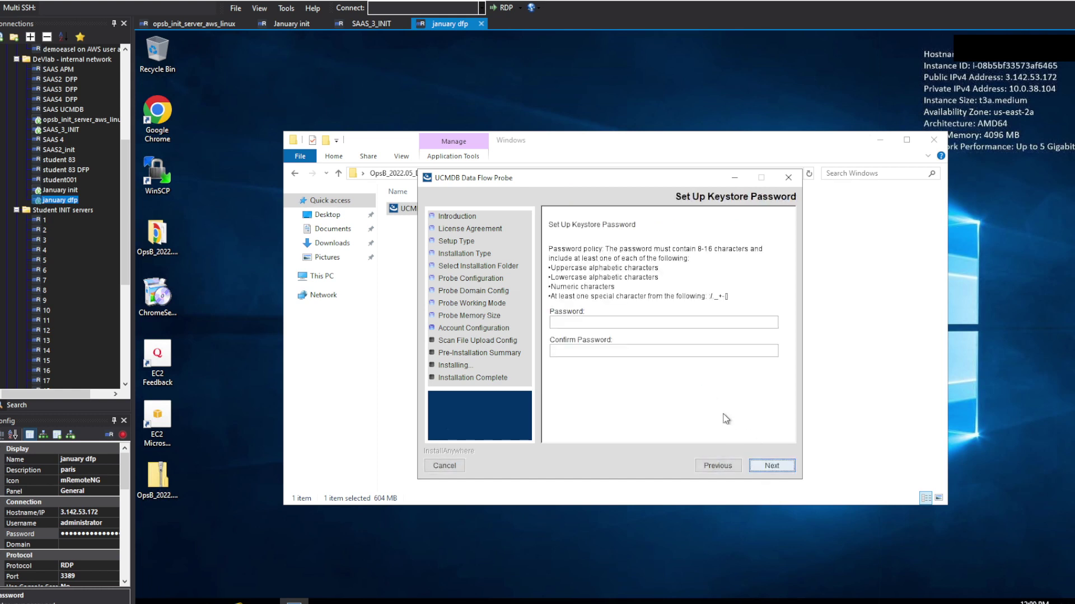
{"action": "left_click", "coordinate": [592, 325]}
{"action": "type", "text": "**********"}
{"action": "left_click", "coordinate": [596, 351]}
{"action": "type", "text": "**********"}
{"action": "left_click", "coordinate": [759, 466]}
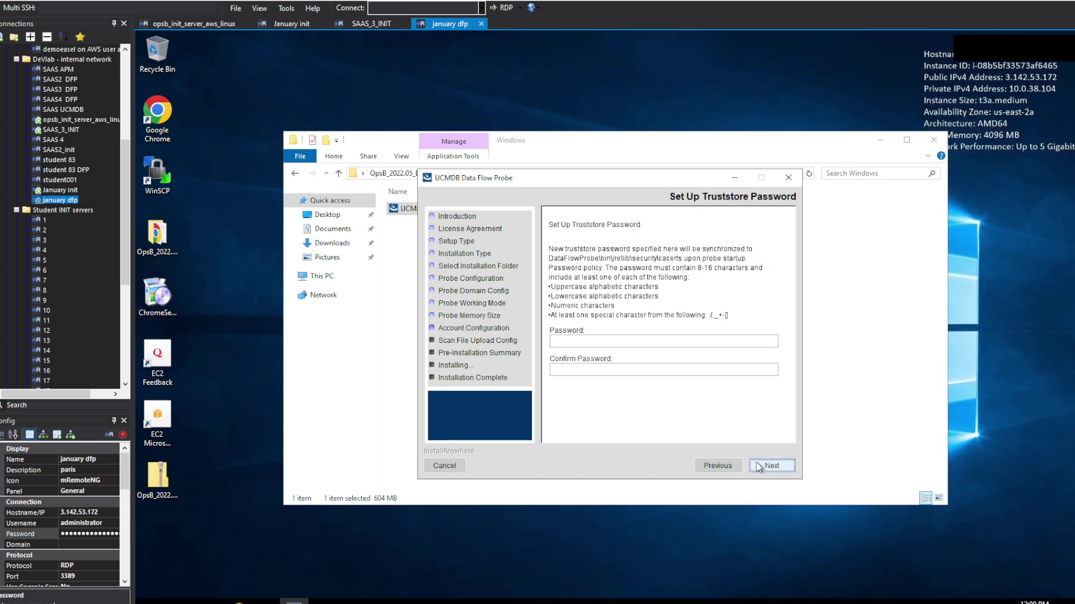
{"action": "left_click", "coordinate": [579, 339]}
{"action": "type", "text": "********************"}
{"action": "left_click", "coordinate": [771, 466]}
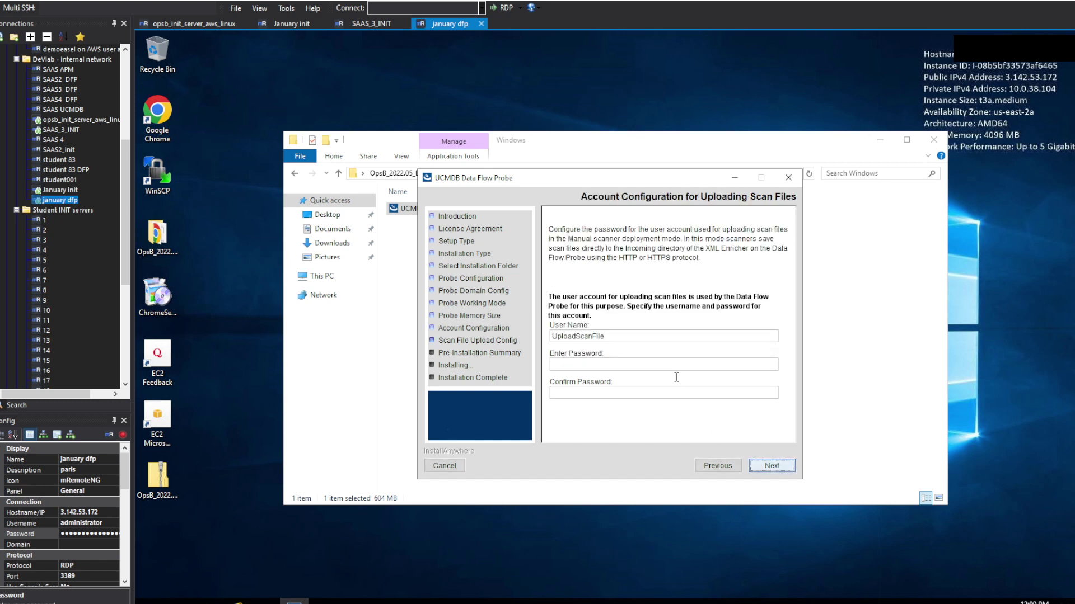
Step: Set the scan file upload password, choose Low certificate validation and start the installation
{"action": "left_click", "coordinate": [641, 364]}
{"action": "type", "text": "**********"}
{"action": "left_click", "coordinate": [633, 393]}
{"action": "type", "text": "**********"}
{"action": "left_click", "coordinate": [765, 469]}
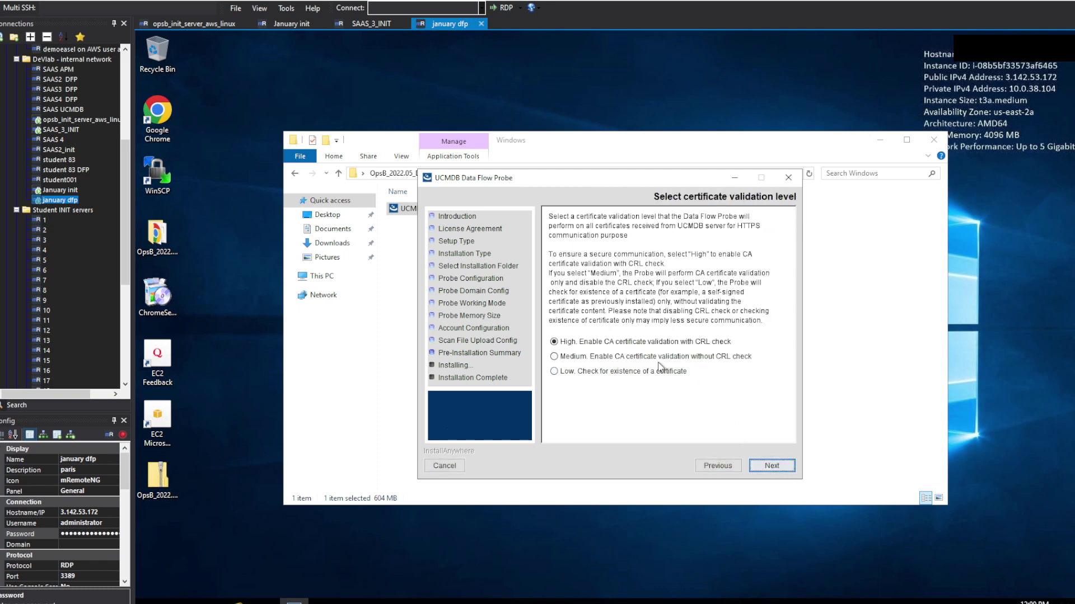
{"action": "left_click", "coordinate": [623, 371]}
{"action": "left_click", "coordinate": [771, 466]}
{"action": "left_click", "coordinate": [620, 331]}
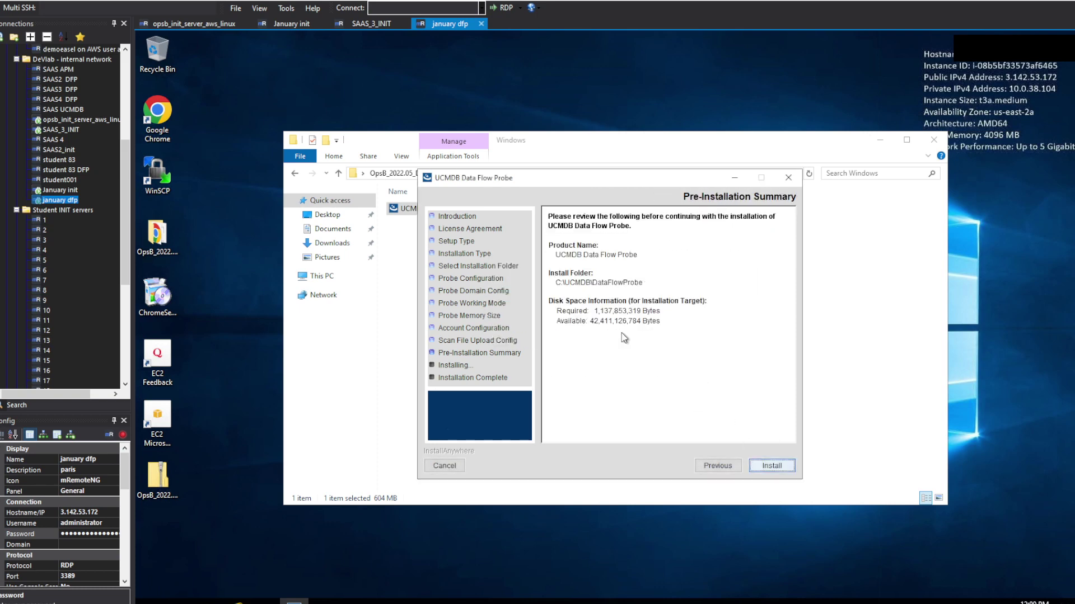
{"action": "left_click", "coordinate": [778, 468]}
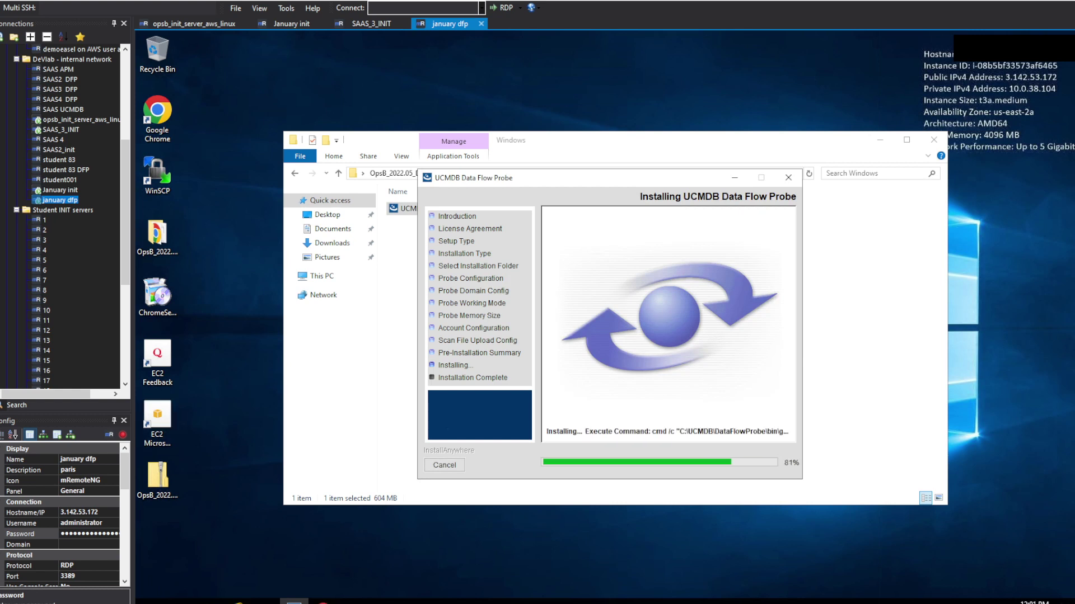
Step: Load the OpsB server address in Chrome, proceeding past the certificate warning
{"action": "left_click", "coordinate": [323, 602]}
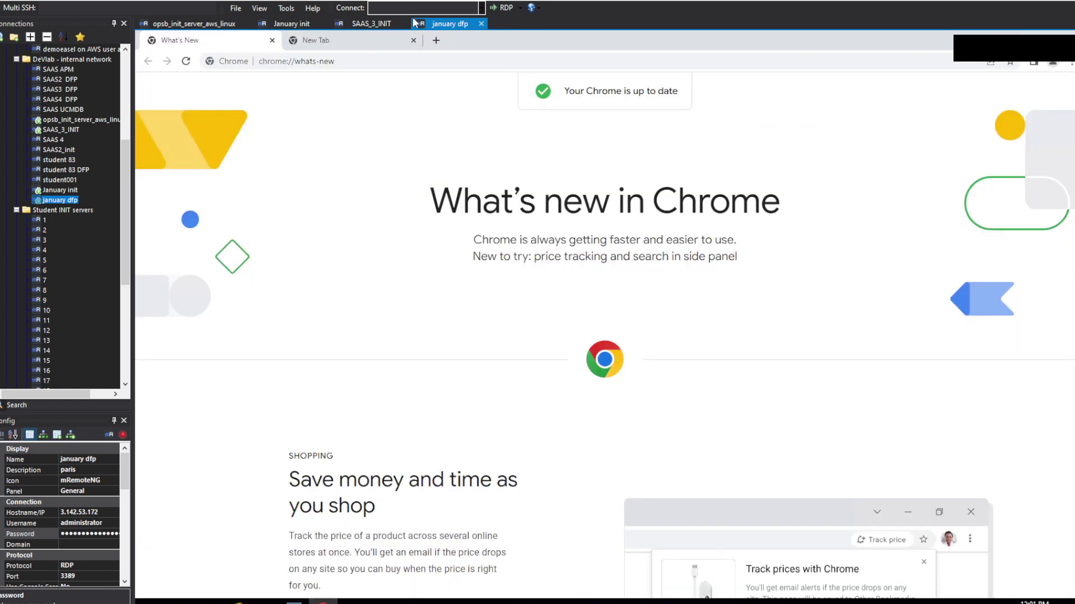
{"action": "left_click", "coordinate": [414, 60]}
{"action": "type", "text": "https://opsb.january.opsbenablement.com/"}
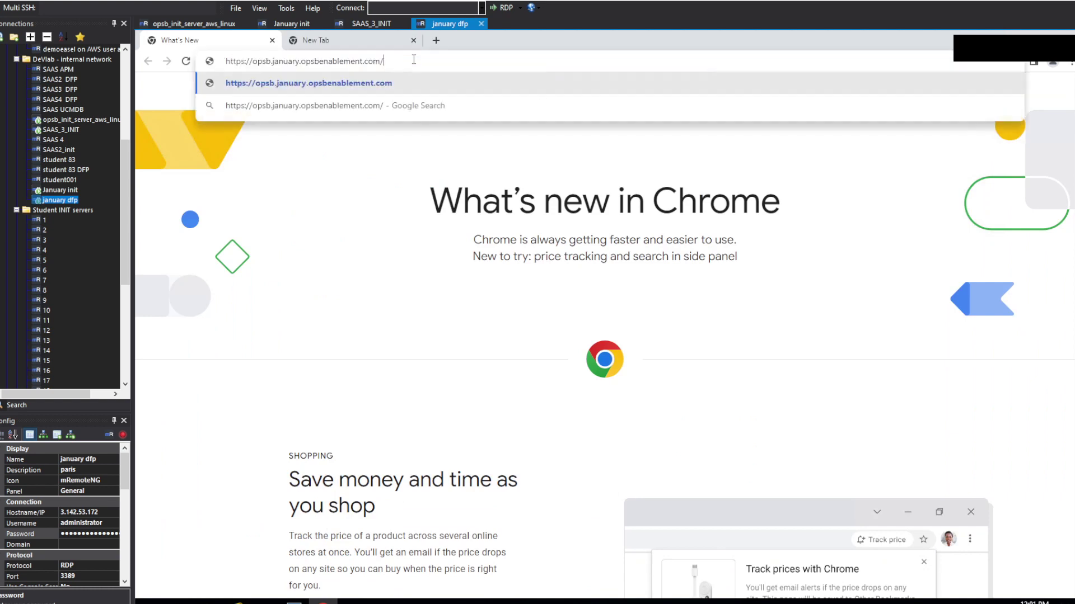
{"action": "key", "text": "Return"}
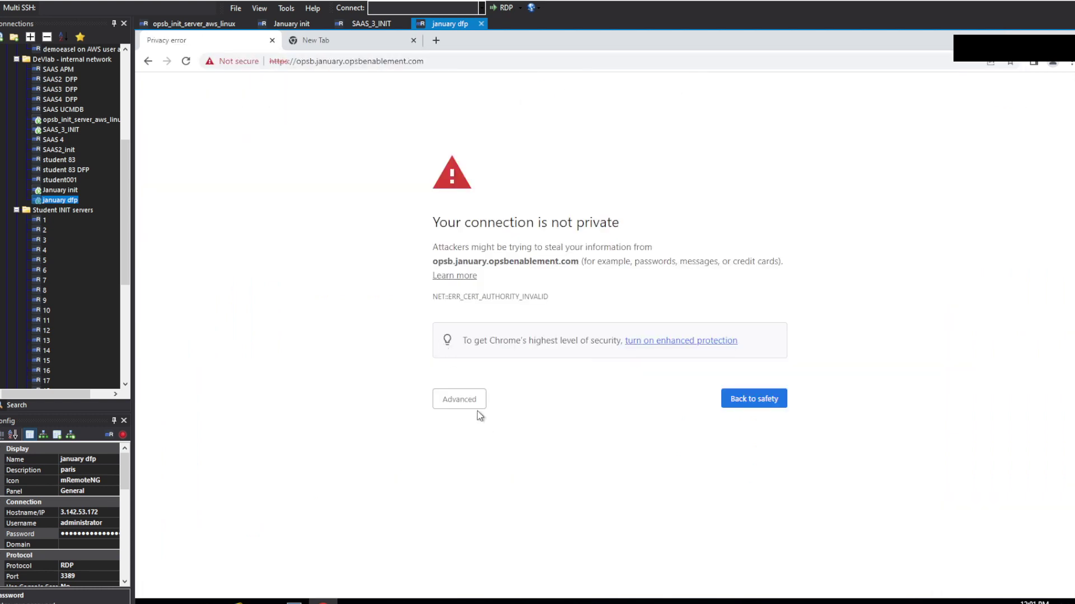
{"action": "left_click", "coordinate": [467, 400]}
{"action": "left_click", "coordinate": [493, 491]}
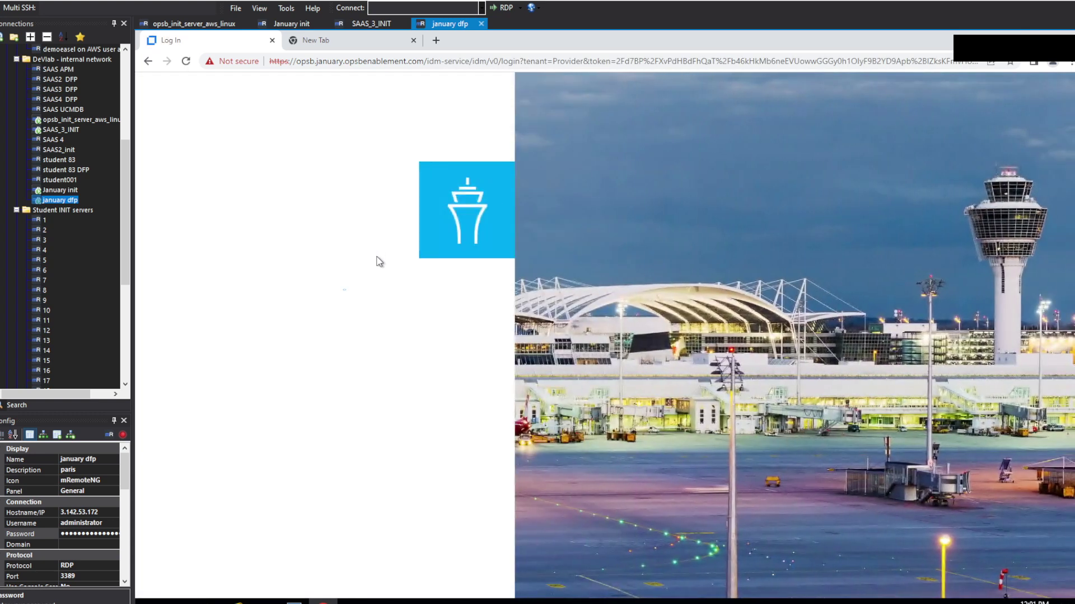
Step: Open the site's certificate and view its Details tab and hierarchy
{"action": "left_click", "coordinate": [240, 62]}
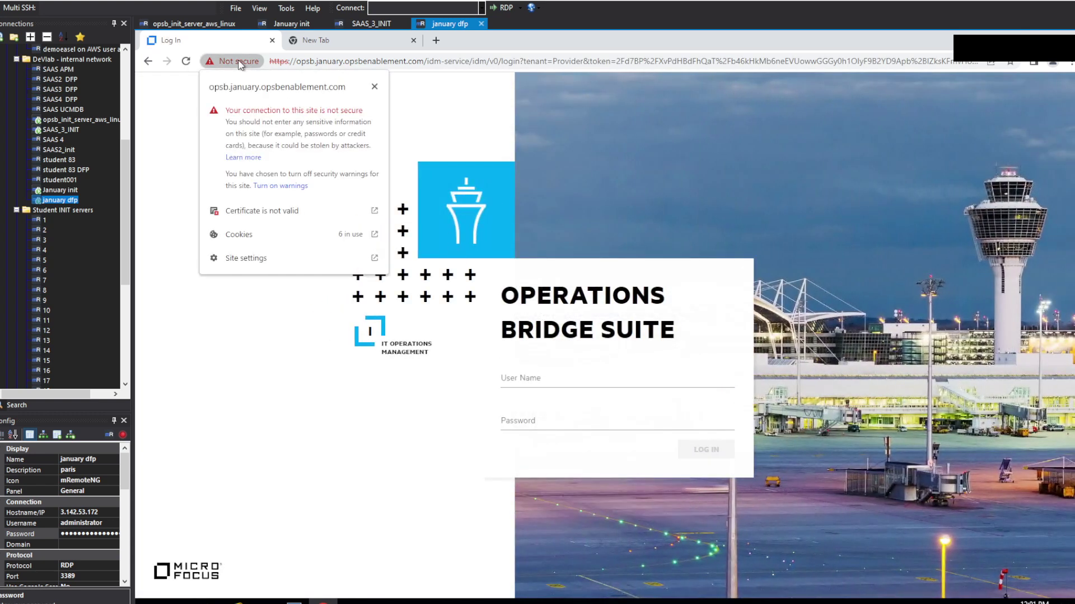
{"action": "left_click", "coordinate": [287, 210]}
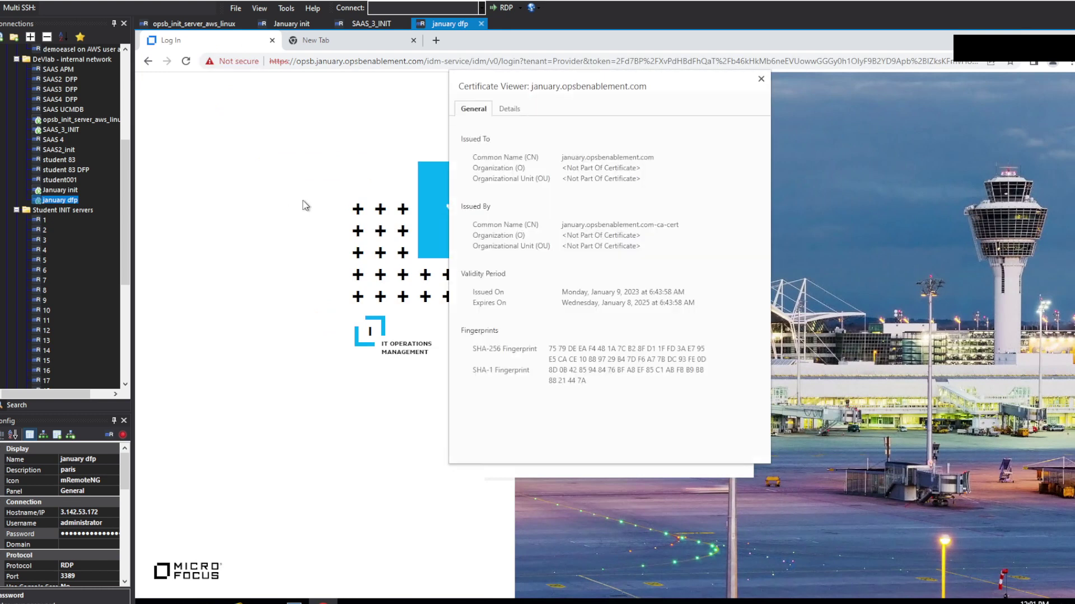
{"action": "left_click", "coordinate": [525, 114]}
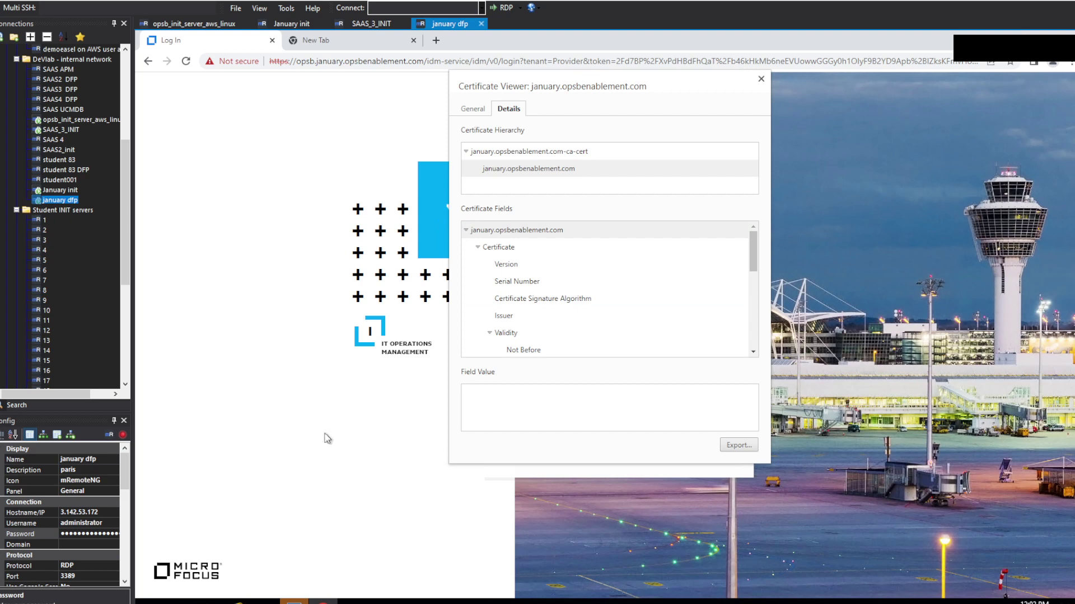
Step: Capture screenshots of the Certificate Viewer and its export details
{"action": "key", "text": "ctrl+Print"}
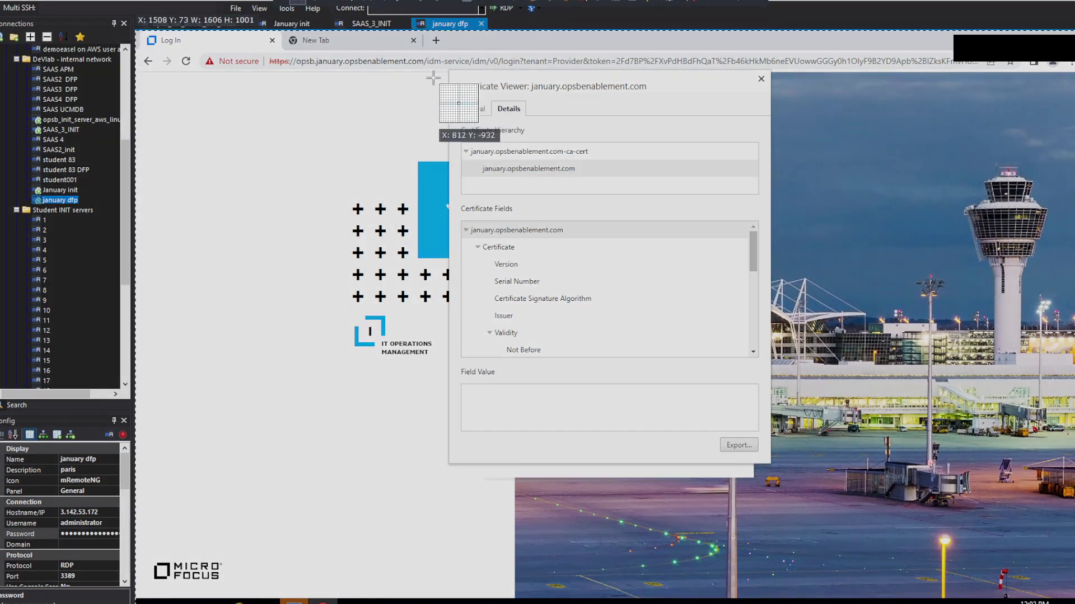
{"action": "left_click_drag", "start_coordinate": [448, 70], "coordinate": [771, 199]}
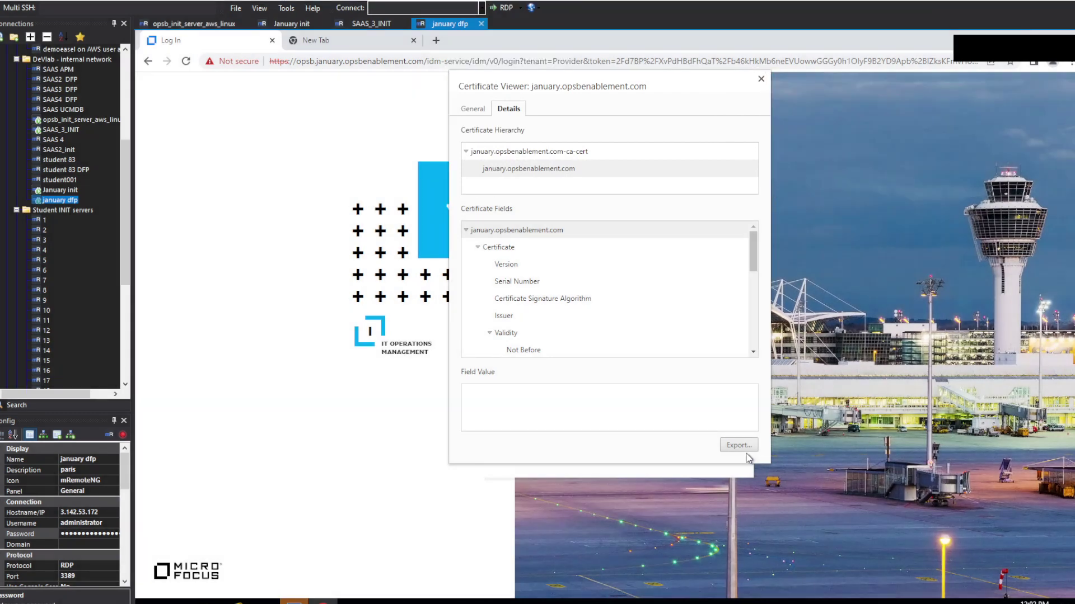
{"action": "key", "text": "Print"}
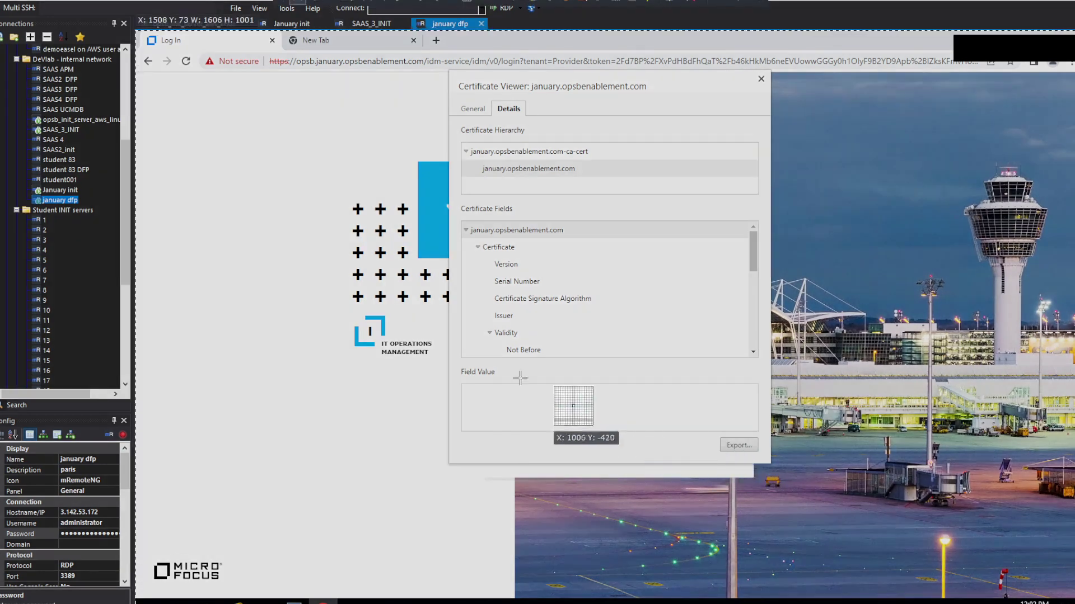
{"action": "left_click_drag", "start_coordinate": [456, 361], "coordinate": [765, 462]}
{"action": "left_click_drag", "start_coordinate": [715, 437], "coordinate": [755, 456]}
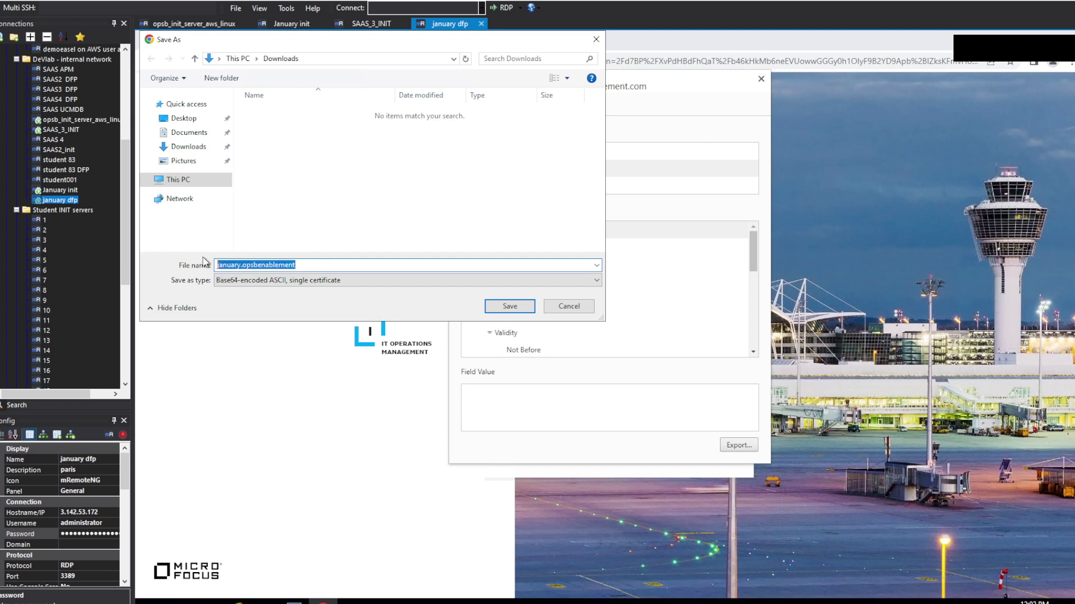
Step: Name the file obm.pem in Base64-encoded ASCII single-certificate format on Local Disk (C:)
{"action": "type", "text": "obm"}
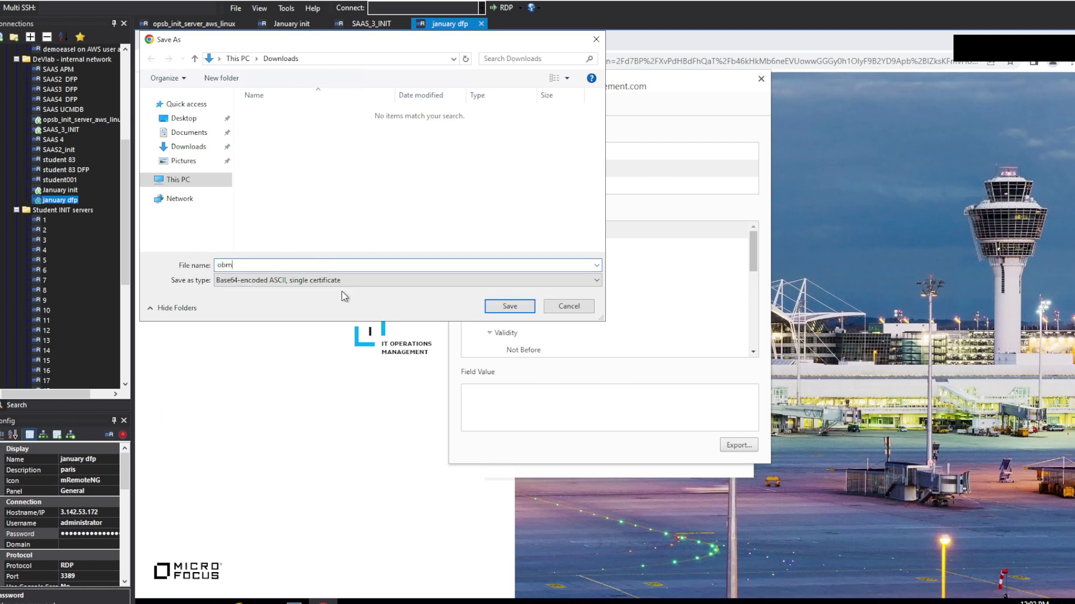
{"action": "left_click", "coordinate": [338, 280]}
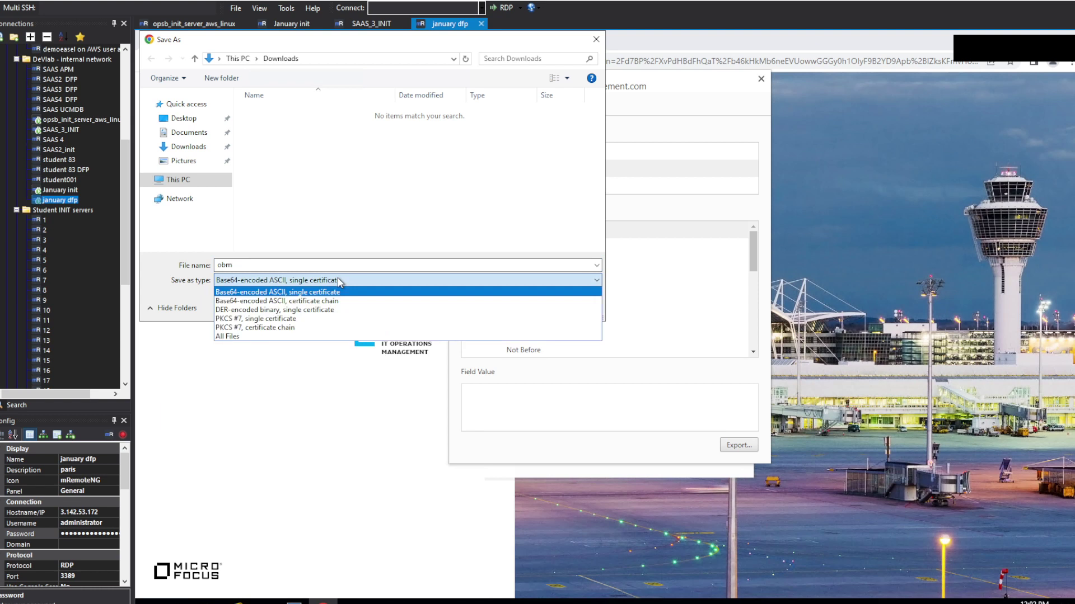
{"action": "left_click", "coordinate": [350, 290]}
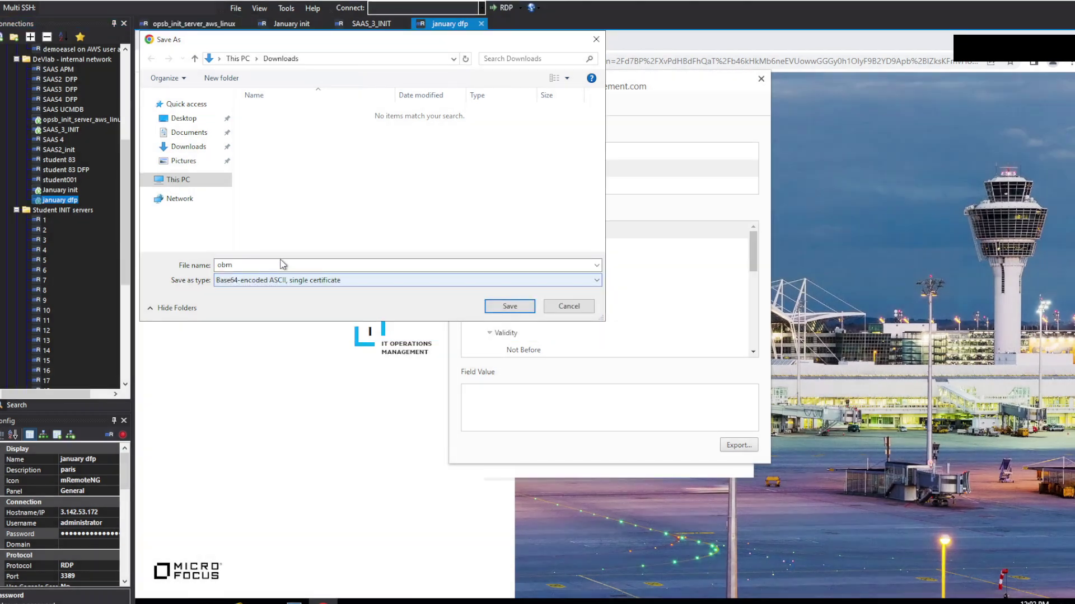
{"action": "left_click", "coordinate": [283, 264]}
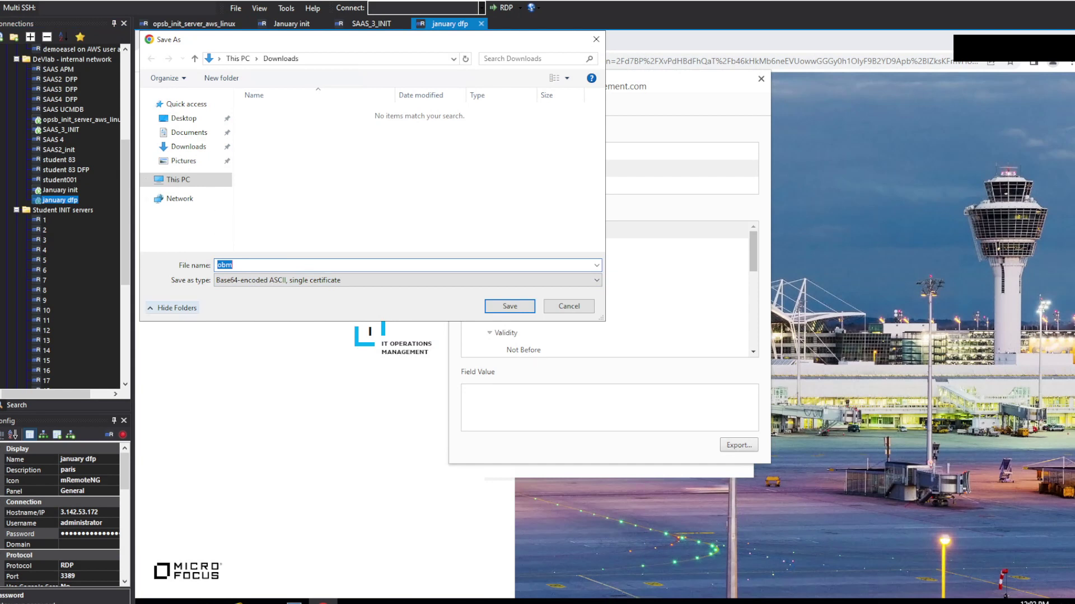
{"action": "left_click", "coordinate": [163, 180]}
{"action": "scroll", "coordinate": [313, 185], "scroll_direction": "down", "scroll_amount": 2}
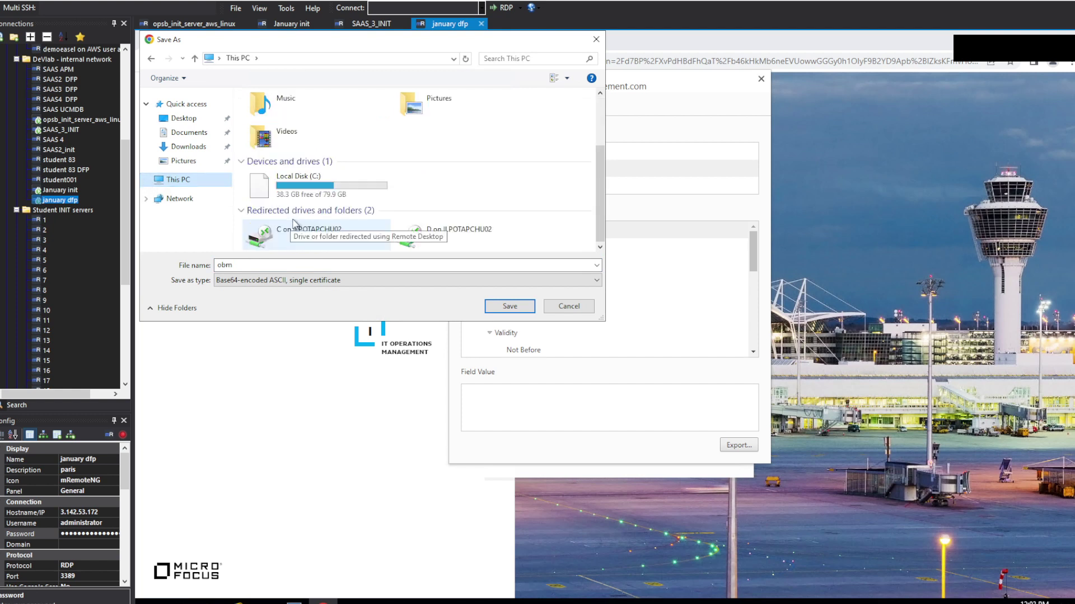
{"action": "left_click", "coordinate": [314, 182]}
{"action": "double_click", "coordinate": [313, 182]}
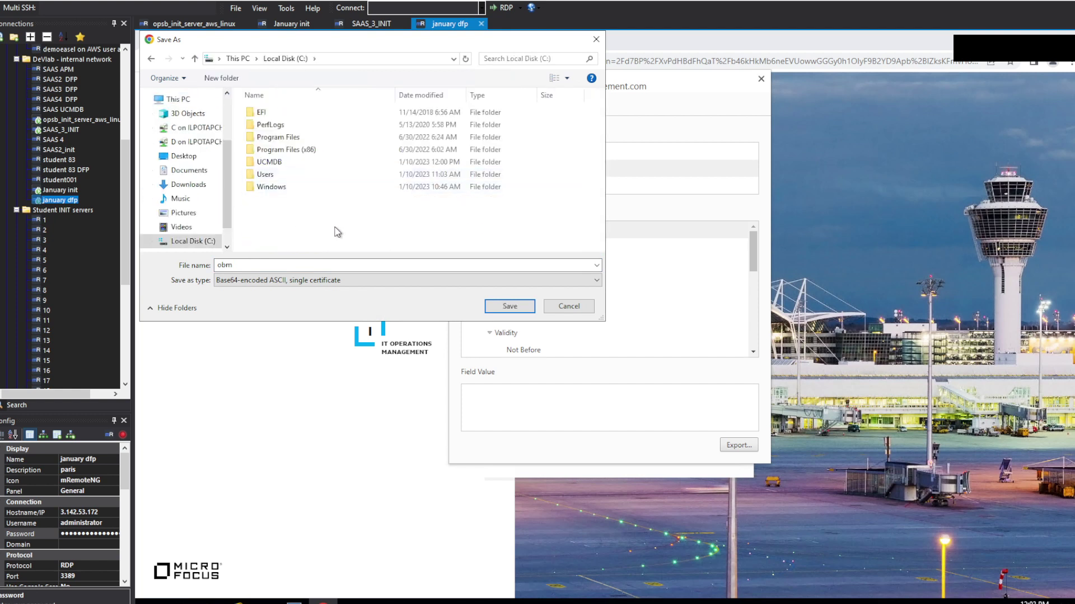
{"action": "double_click", "coordinate": [289, 261]}
{"action": "left_click", "coordinate": [289, 262]}
{"action": "type", "text": ".pem"}
Step: Take an annotated screenshot of the save settings, then save the certificate as obm.pem
{"action": "key", "text": "Print"}
{"action": "left_click_drag", "start_coordinate": [139, 32], "coordinate": [604, 322]}
{"action": "mouse_move", "coordinate": [144, 235]}
{"action": "left_mouse_down"}
{"action": "mouse_move", "coordinate": [221, 248]}
{"action": "mouse_move", "coordinate": [230, 267]}
{"action": "mouse_move", "coordinate": [256, 272]}
{"action": "left_mouse_up"}
{"action": "left_click_drag", "start_coordinate": [348, 292], "coordinate": [211, 273]}
{"action": "left_click_drag", "start_coordinate": [477, 291], "coordinate": [540, 318]}
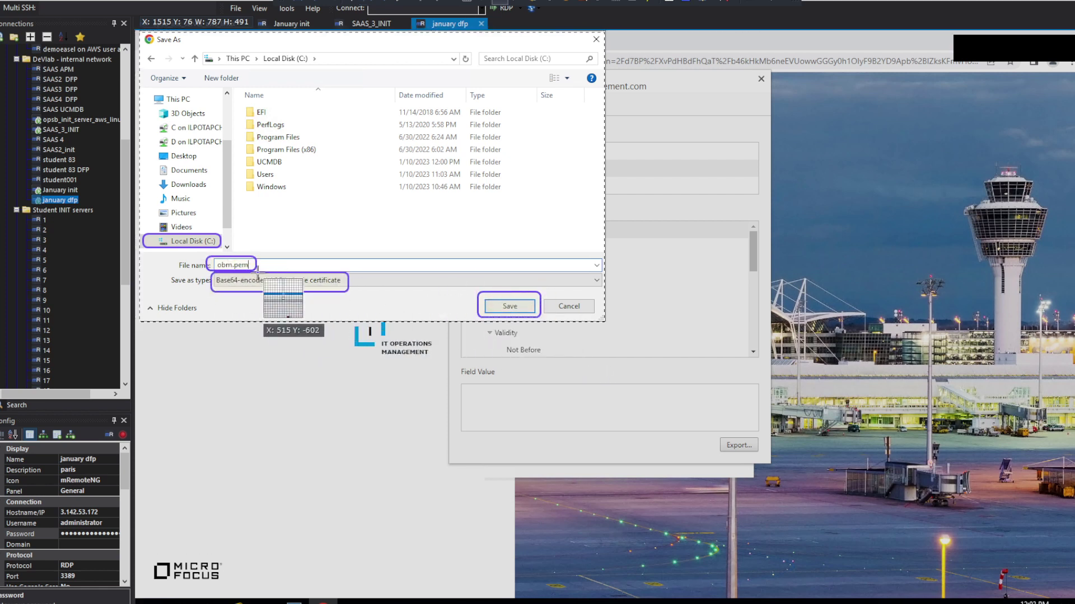
{"action": "left_click", "coordinate": [226, 242]}
{"action": "left_click", "coordinate": [251, 252]}
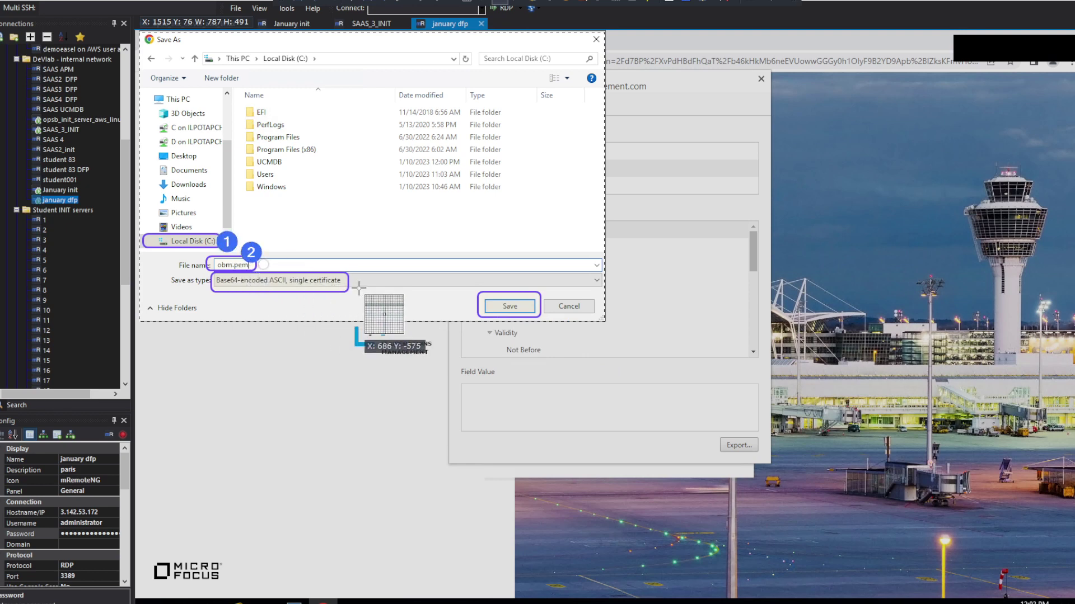
{"action": "left_click", "coordinate": [357, 286]}
{"action": "left_click", "coordinate": [556, 291]}
{"action": "key", "text": "Return"}
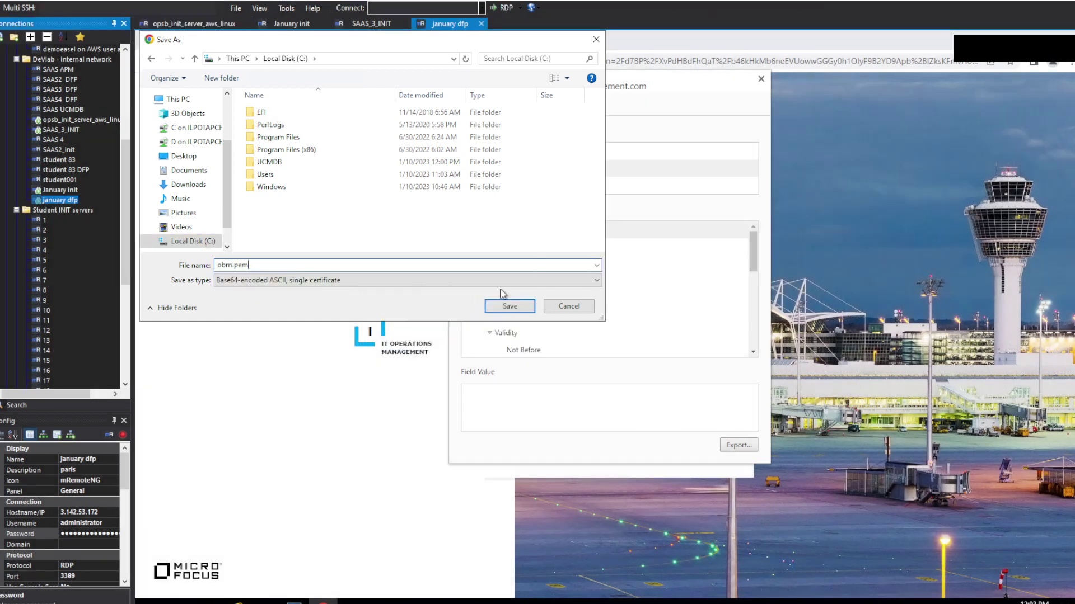
{"action": "left_click", "coordinate": [507, 302]}
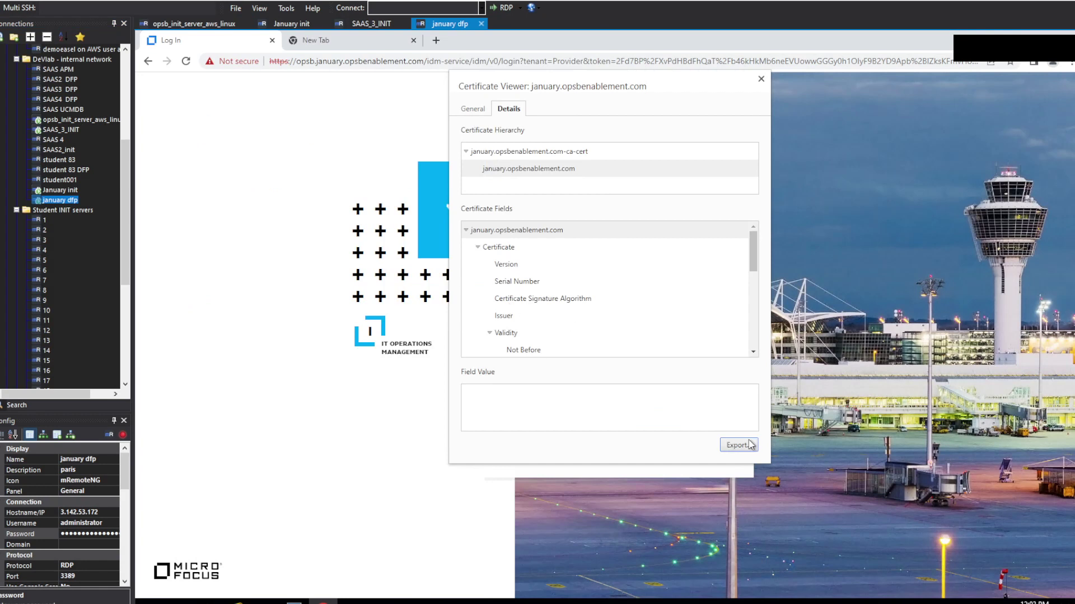
Step: Finish installing the probe to C:\UCMDB\DataFlowProbe with Users group access removed, then close the installer
{"action": "mouse_move", "coordinate": [323, 602]}
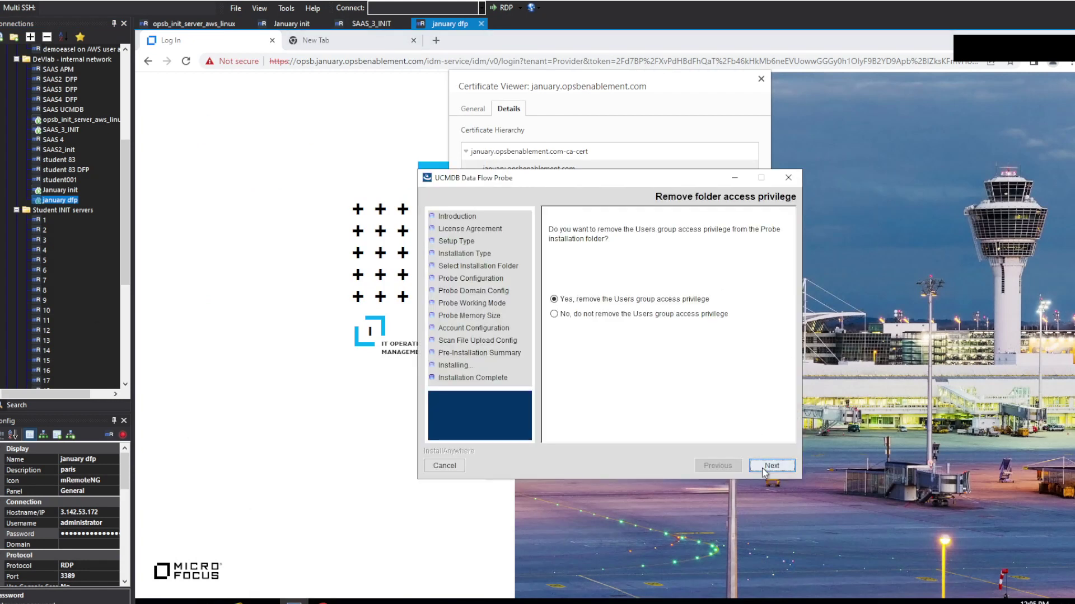
{"action": "left_click", "coordinate": [762, 466]}
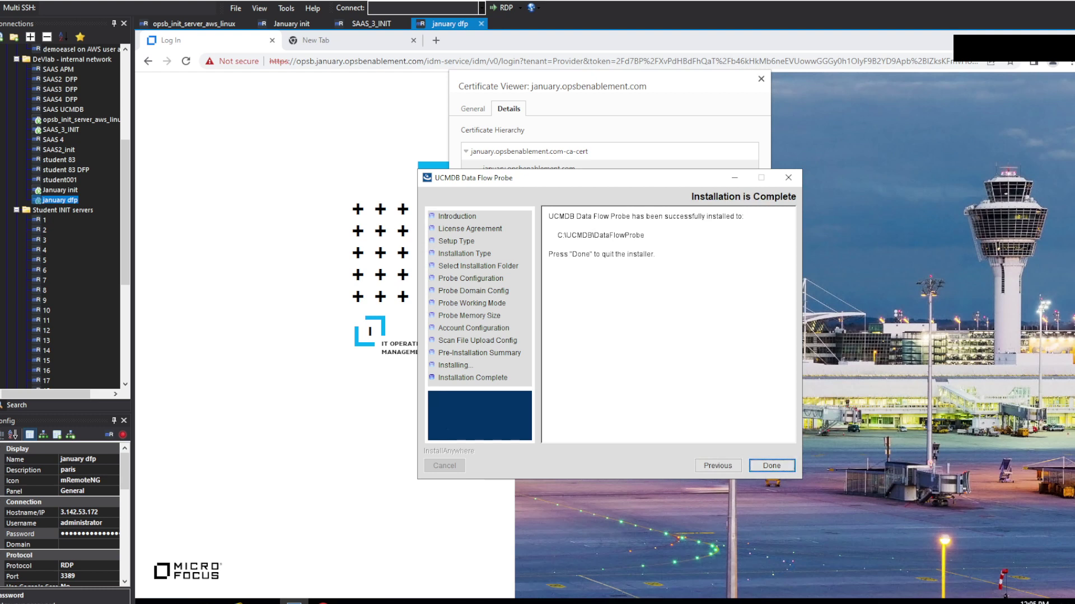
{"action": "left_click", "coordinate": [778, 467]}
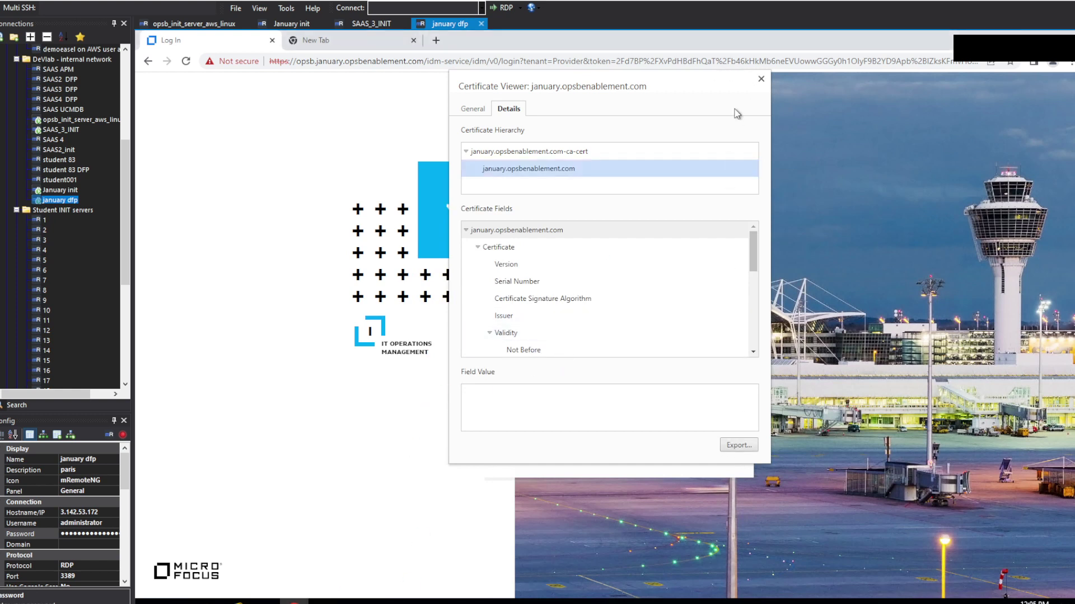
Step: Close the Certificate Viewer and sign in to Operations Bridge Manager as admin with the account password
{"action": "left_click", "coordinate": [760, 78]}
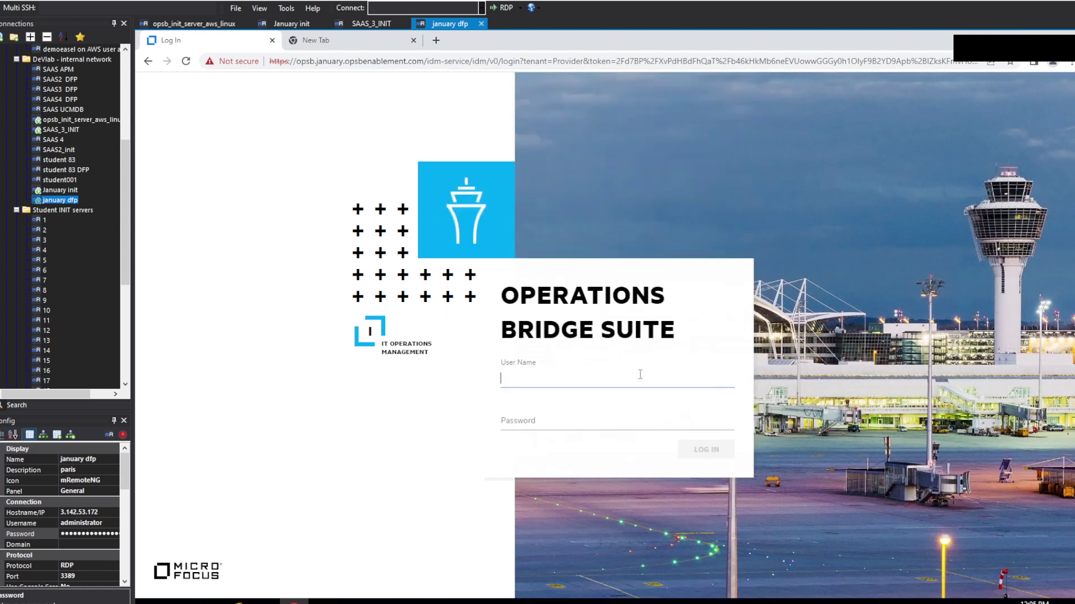
{"action": "type", "text": "admin"}
{"action": "key", "text": "Tab"}
{"action": "type", "text": "••••••"}
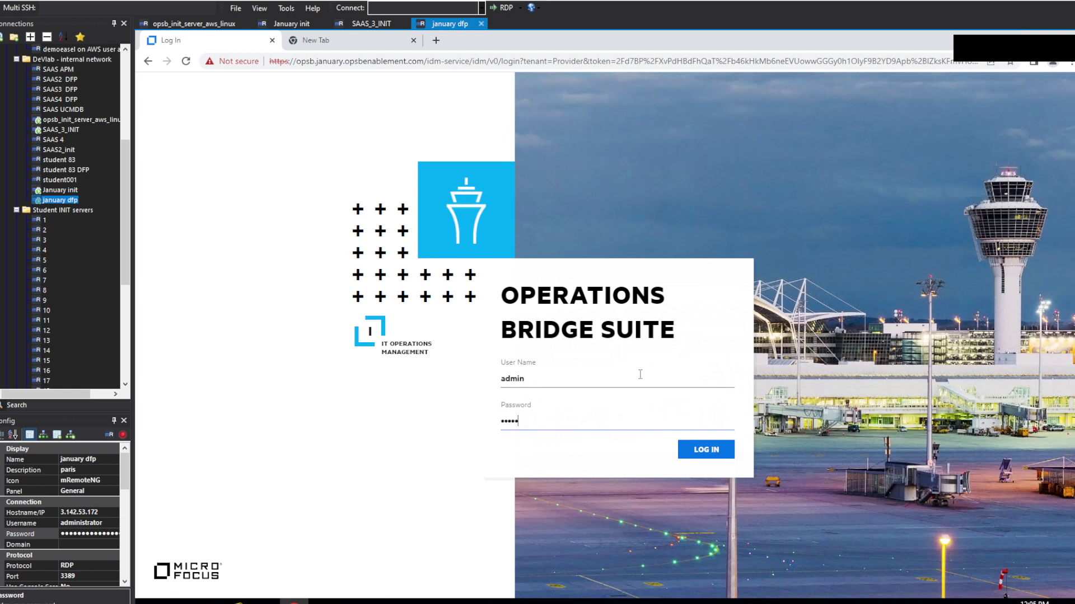
{"action": "type", "text": "••••"}
{"action": "left_click", "coordinate": [705, 450]}
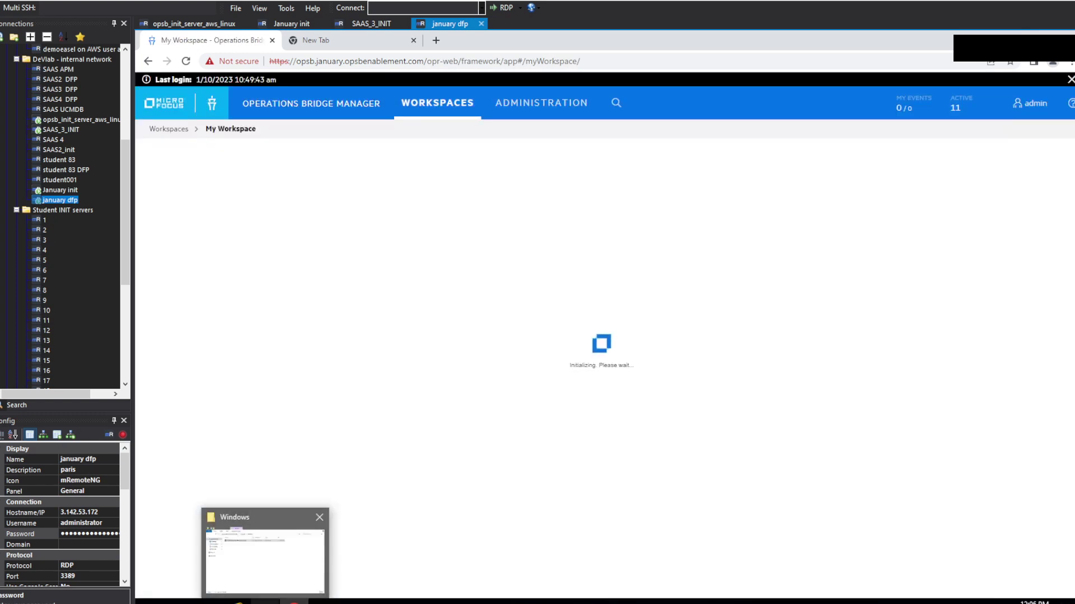
Step: In File Explorer, browse to C:\UCMDB\DataFlowProbe\conf and bring up actions for DataFlowProbe.properties
{"action": "left_click", "coordinate": [263, 554]}
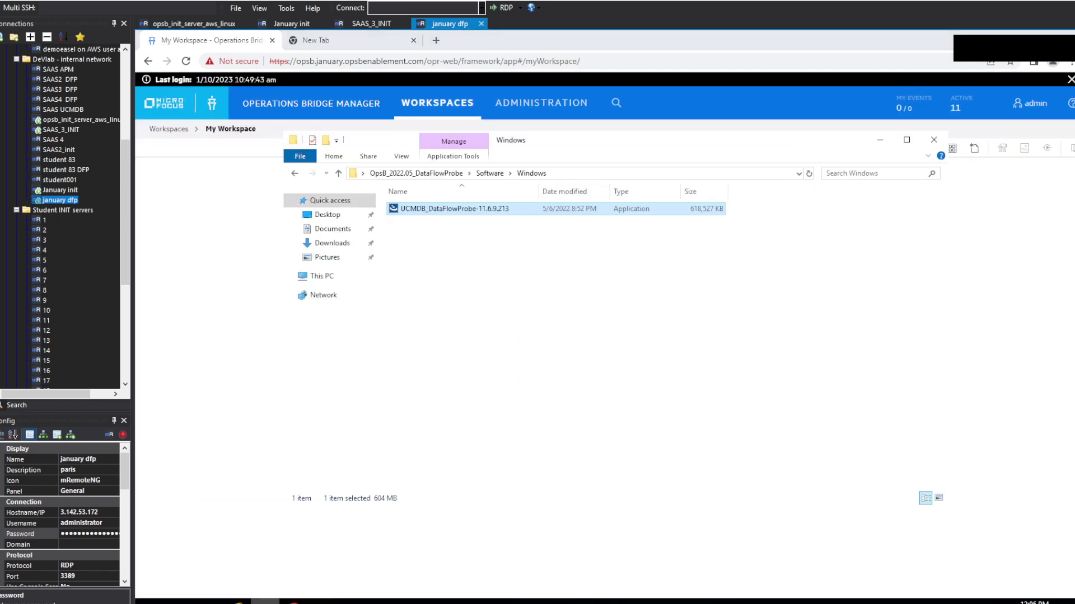
{"action": "left_click", "coordinate": [351, 277]}
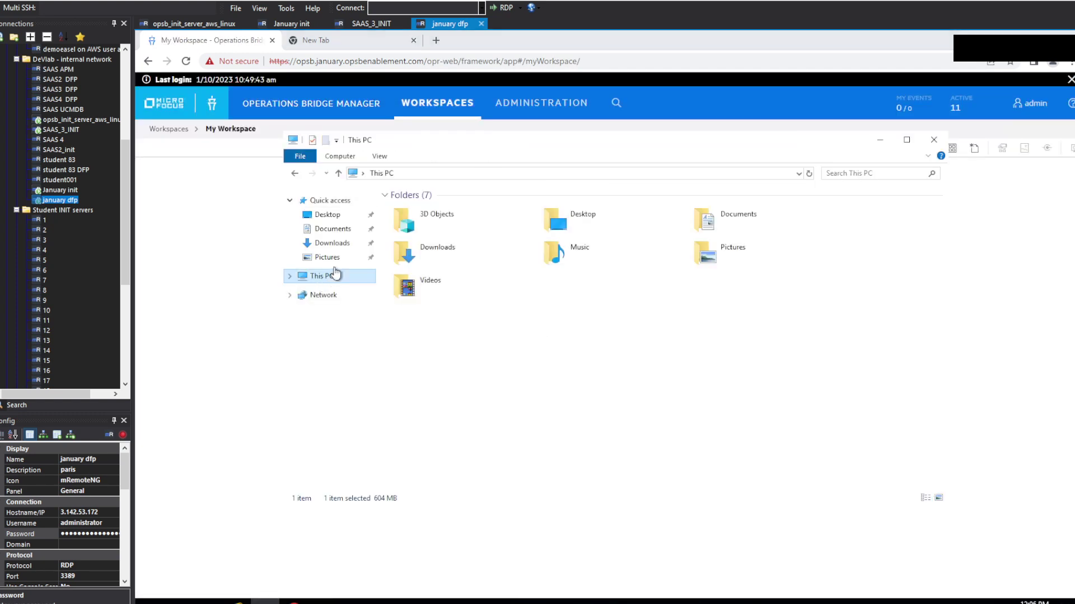
{"action": "left_click", "coordinate": [506, 338]}
{"action": "double_click", "coordinate": [507, 338]}
{"action": "double_click", "coordinate": [432, 258]}
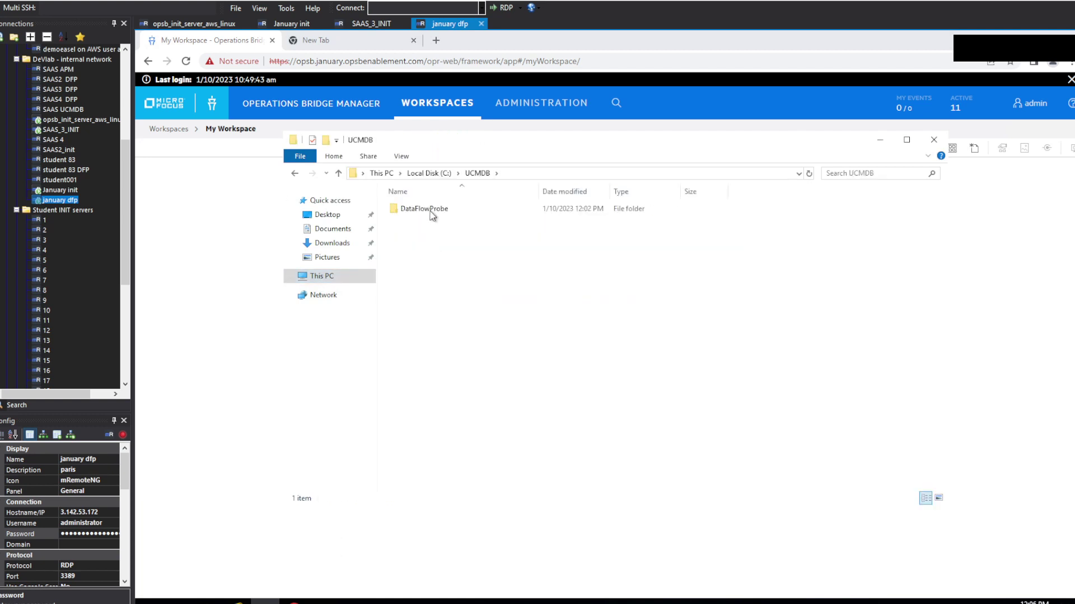
{"action": "double_click", "coordinate": [425, 209]}
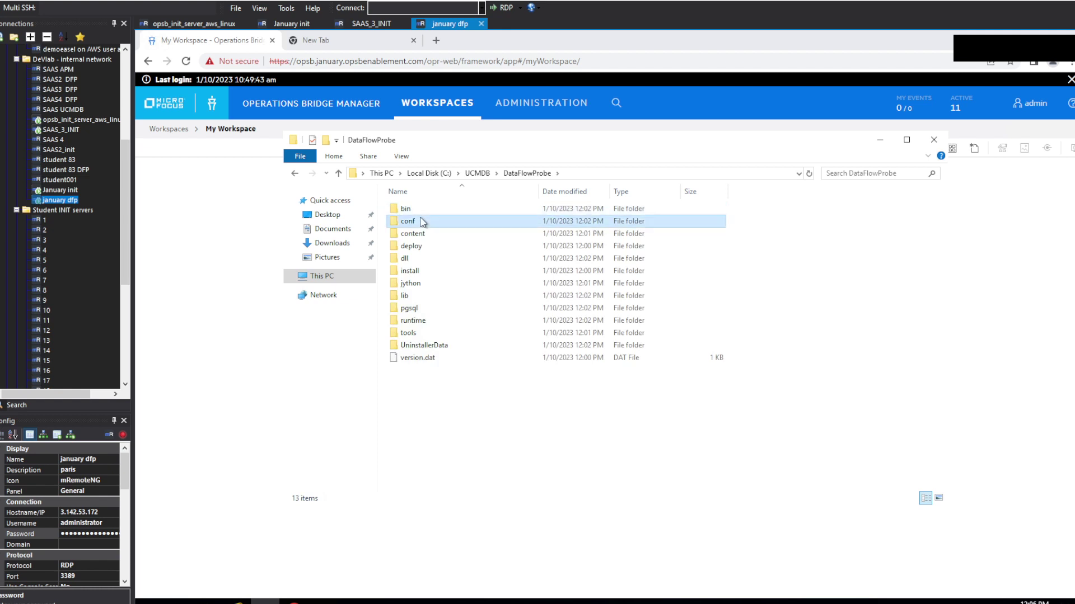
{"action": "double_click", "coordinate": [424, 221]}
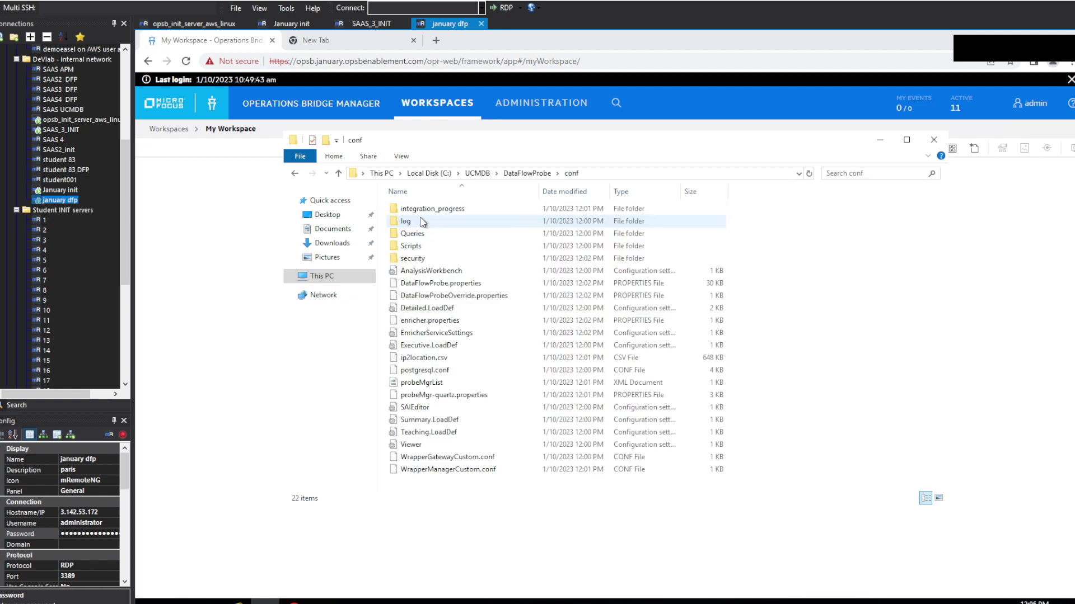
{"action": "right_click", "coordinate": [456, 284]}
Step: Open DataFlowProbe.properties in Notepad++, change serverPortHttps from 8443 to 443, save, and close
{"action": "left_click", "coordinate": [377, 320]}
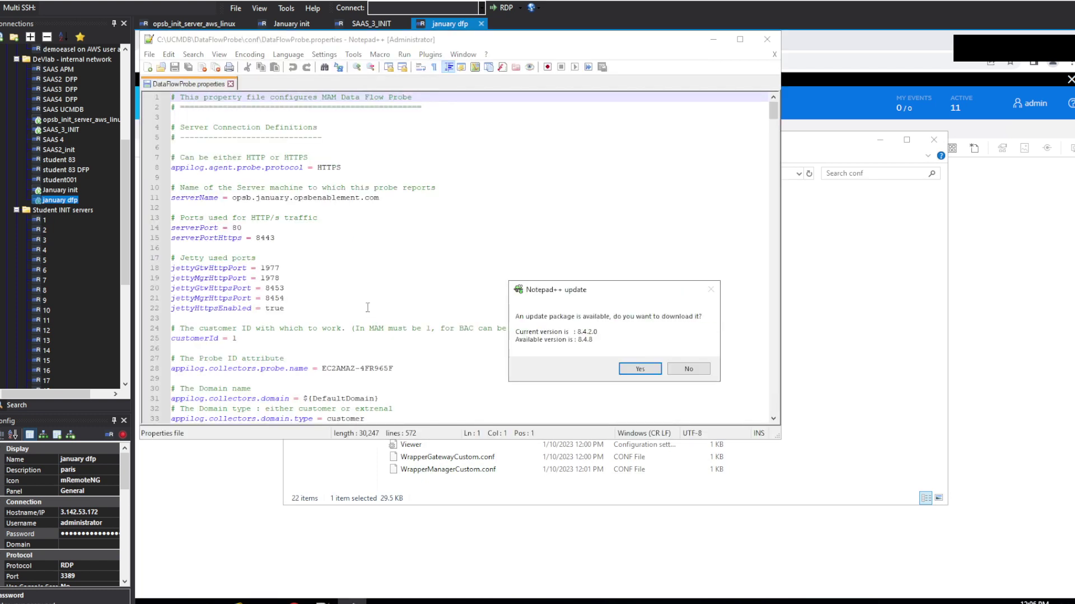
{"action": "left_click", "coordinate": [689, 369]}
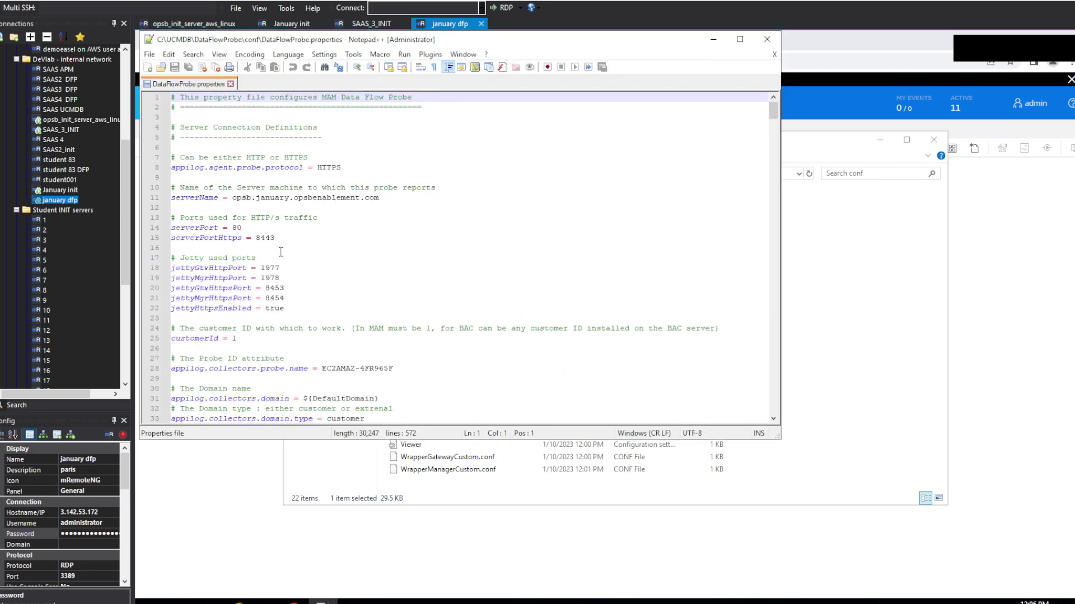
{"action": "left_click", "coordinate": [261, 238]}
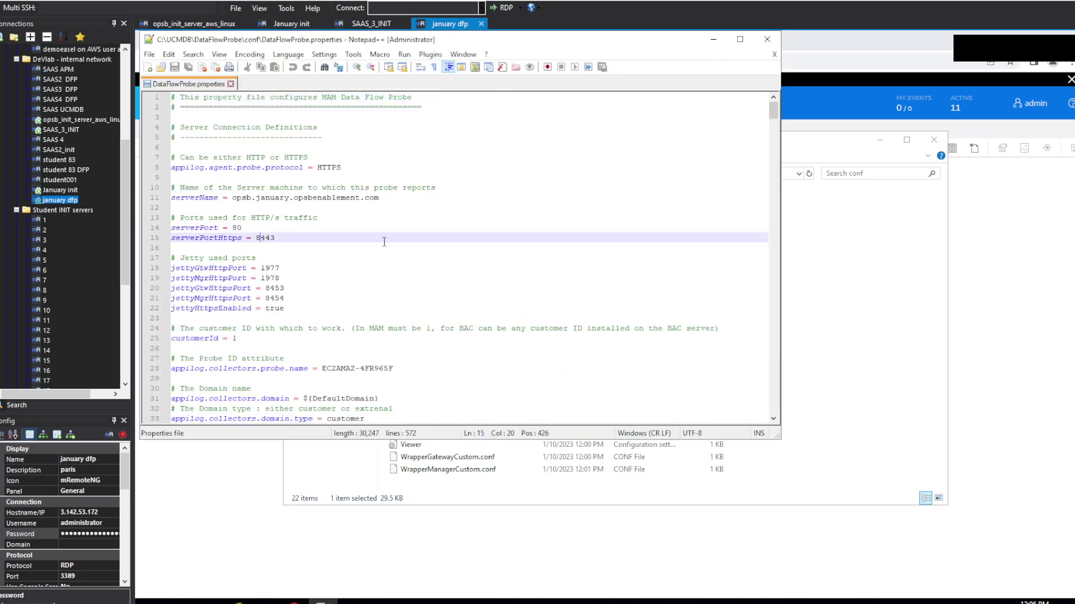
{"action": "key", "text": "BackSpace"}
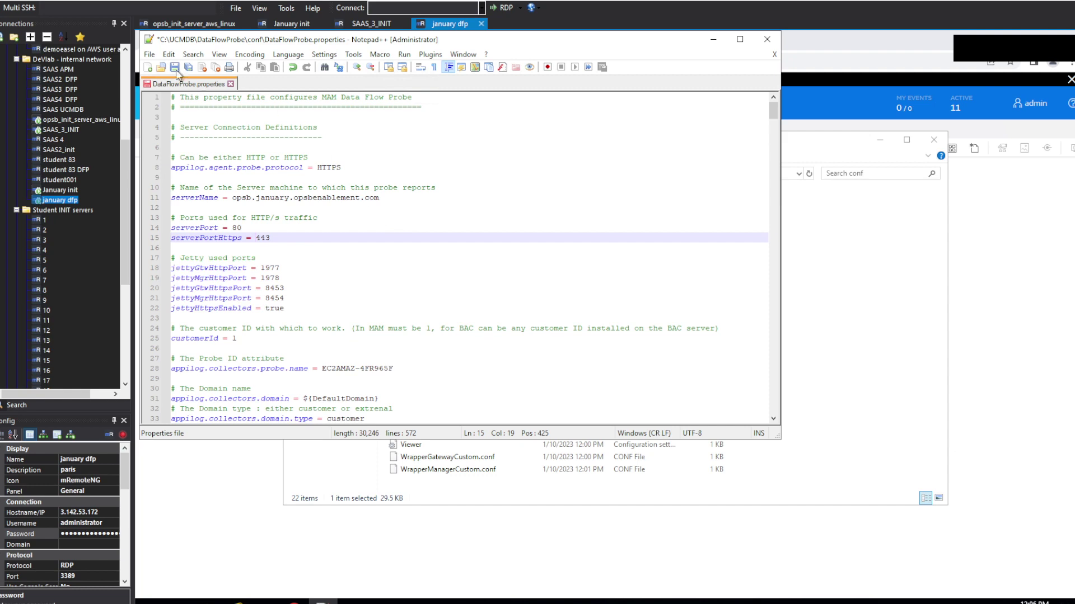
{"action": "left_click", "coordinate": [175, 67]}
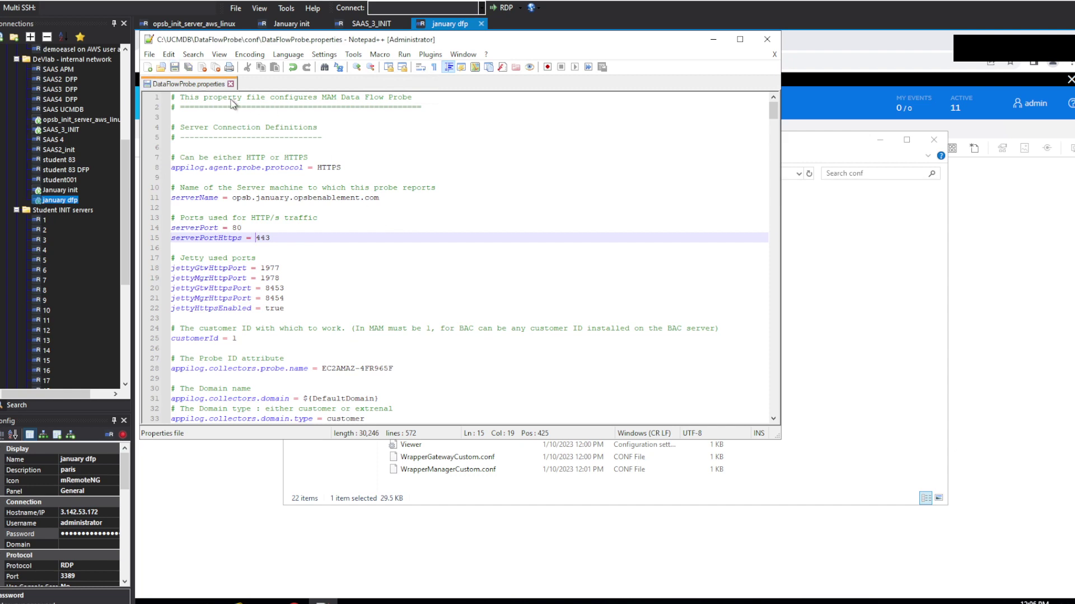
{"action": "left_click", "coordinate": [767, 39]}
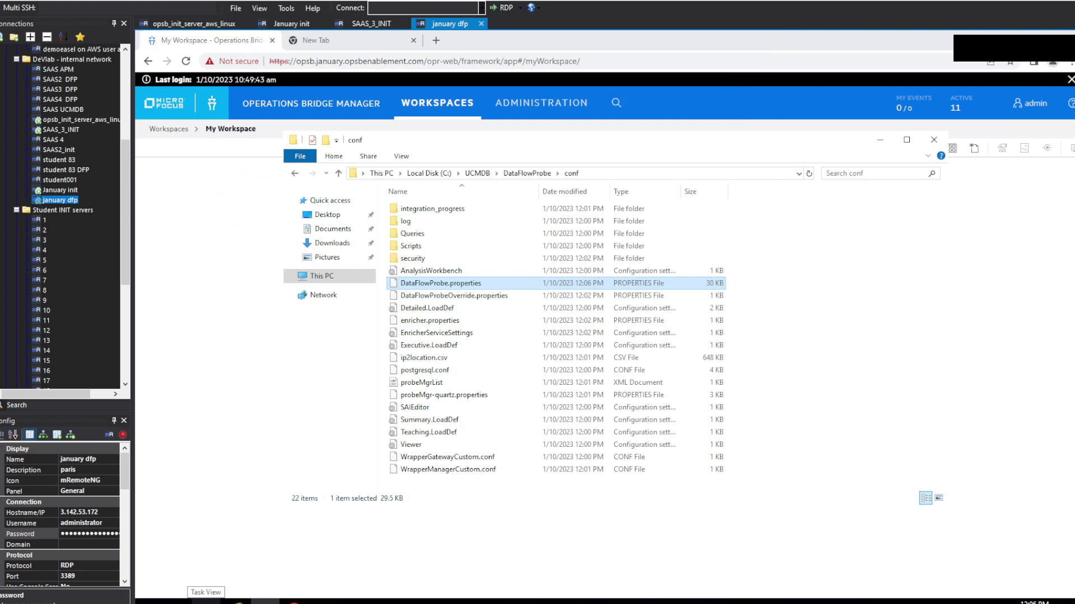
Step: Open an administrator PowerShell and change to the probe's jre\bin folder
{"action": "right_click", "coordinate": [147, 601]}
{"action": "left_click", "coordinate": [249, 434]}
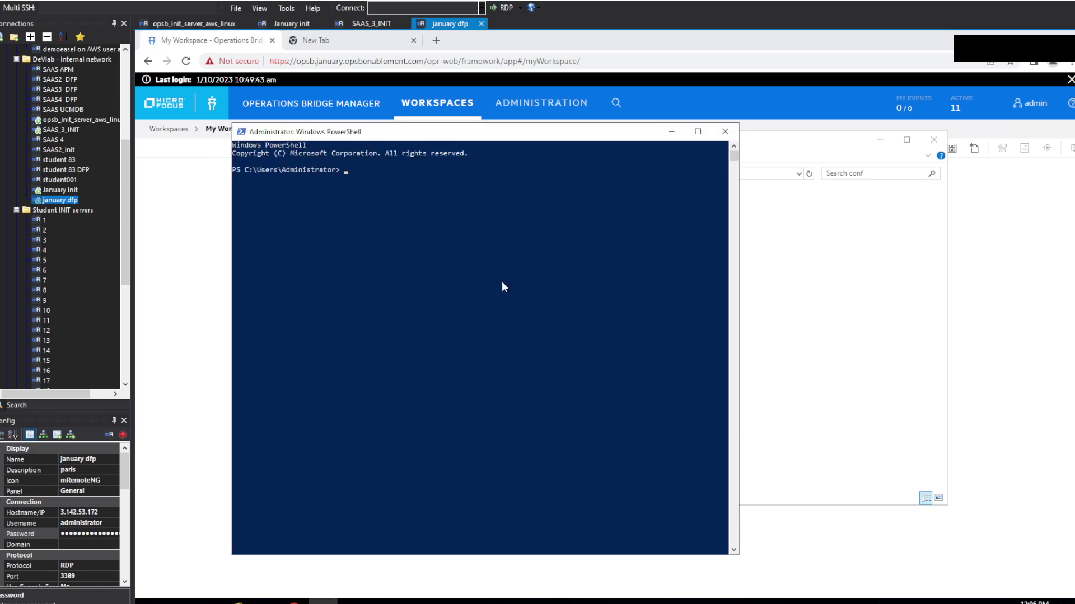
{"action": "type", "text": "cd \"C:\\UCMDB\\DataFlowProbe\\bin\\jre\\bin\""}
{"action": "key", "text": "Return"}
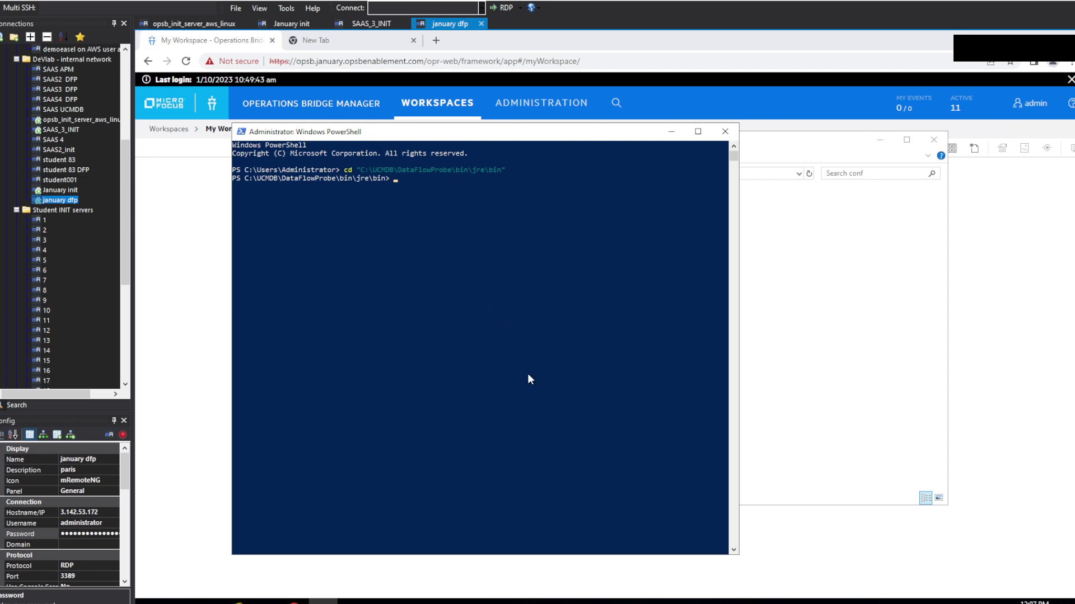
Step: Run keytool -import for C:\obm.pem into cacerts, enter the keystore password, and answer yes to trust it
{"action": "type", "text": "./keytool.exe -import -trustcacerts -file C:\\obm.cer -alias obm -keystore C:\\UCMDB\\DataFlowProbe\\bin\\jre\\lib\\security\\cacerts"}
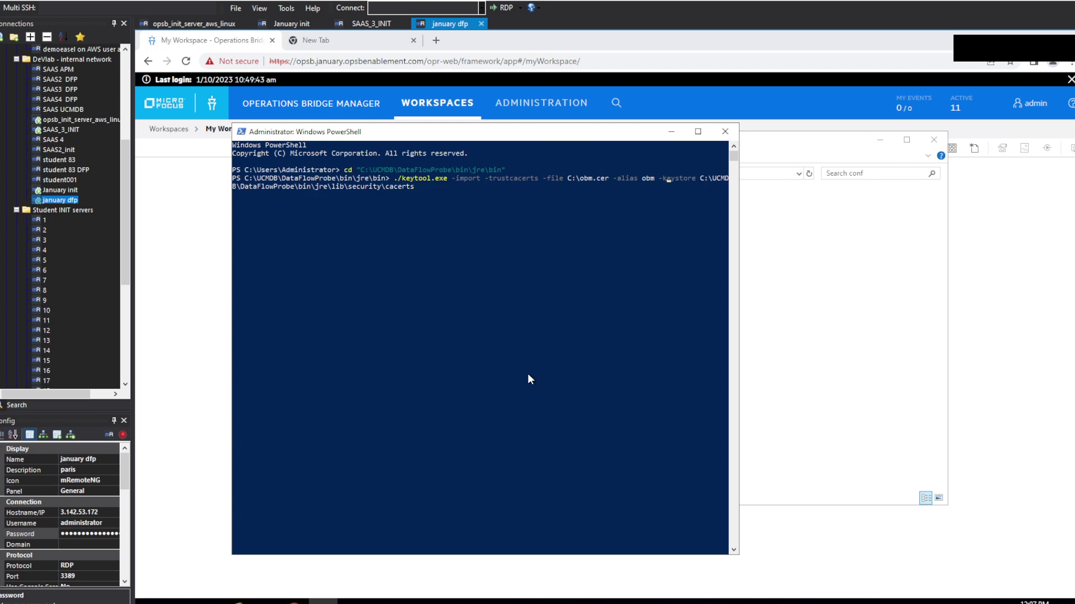
{"action": "key", "text": "BackSpace"}
{"action": "key", "text": "BackSpace"}
{"action": "key", "text": "BackSpace"}
{"action": "type", "text": "pem"}
{"action": "left_click", "coordinate": [524, 307]}
{"action": "right_click", "coordinate": [524, 307]}
{"action": "key", "text": "Return"}
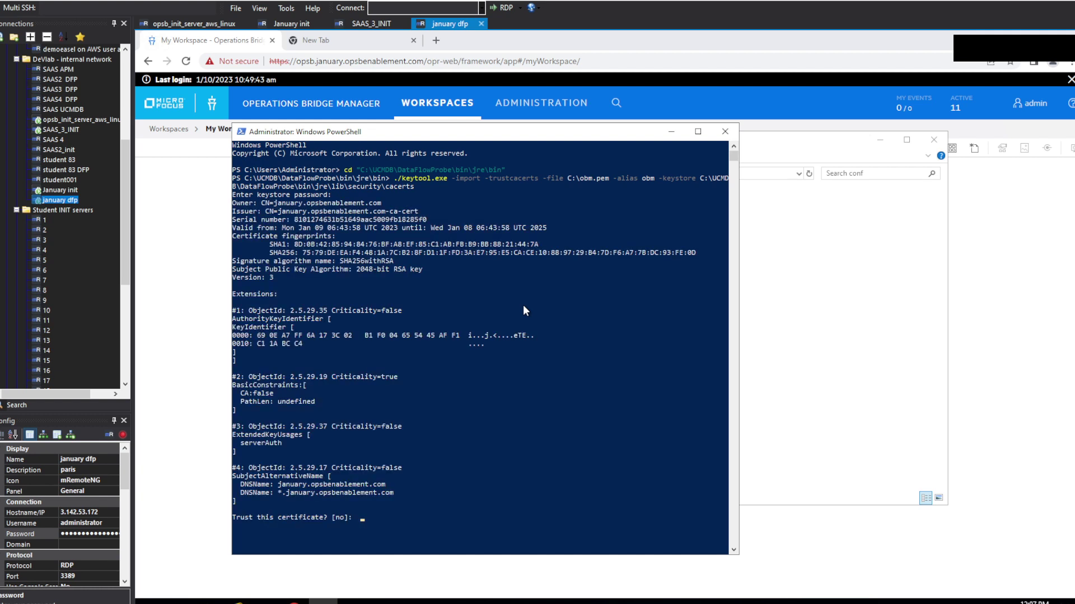
{"action": "type", "text": "yes"}
{"action": "key", "text": "Return"}
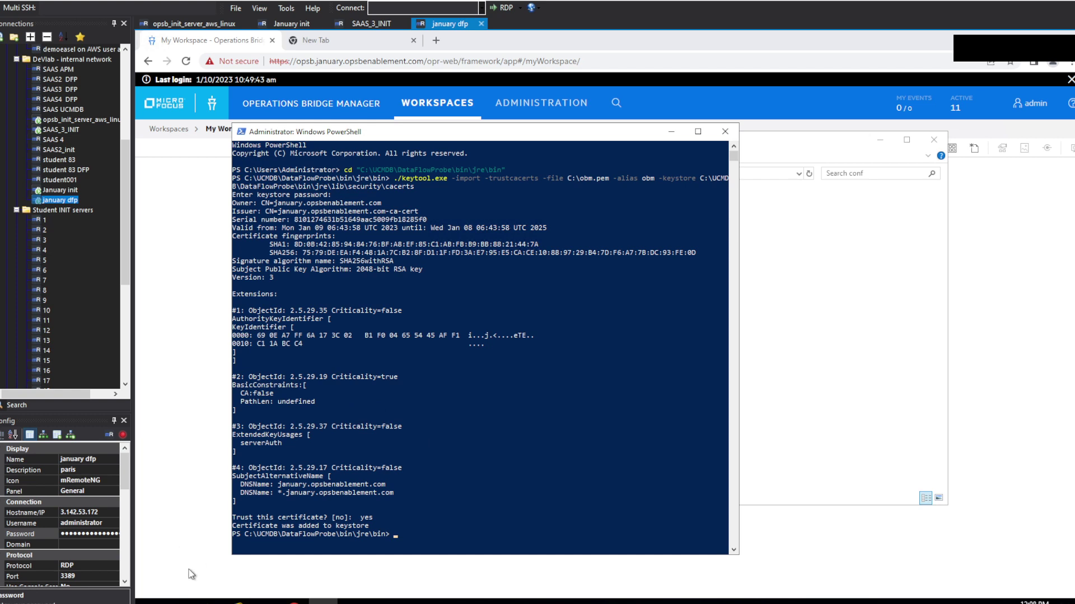
Step: Search the Start menu for 'star' and launch Start Data Flow Probe
{"action": "left_click", "coordinate": [148, 602]}
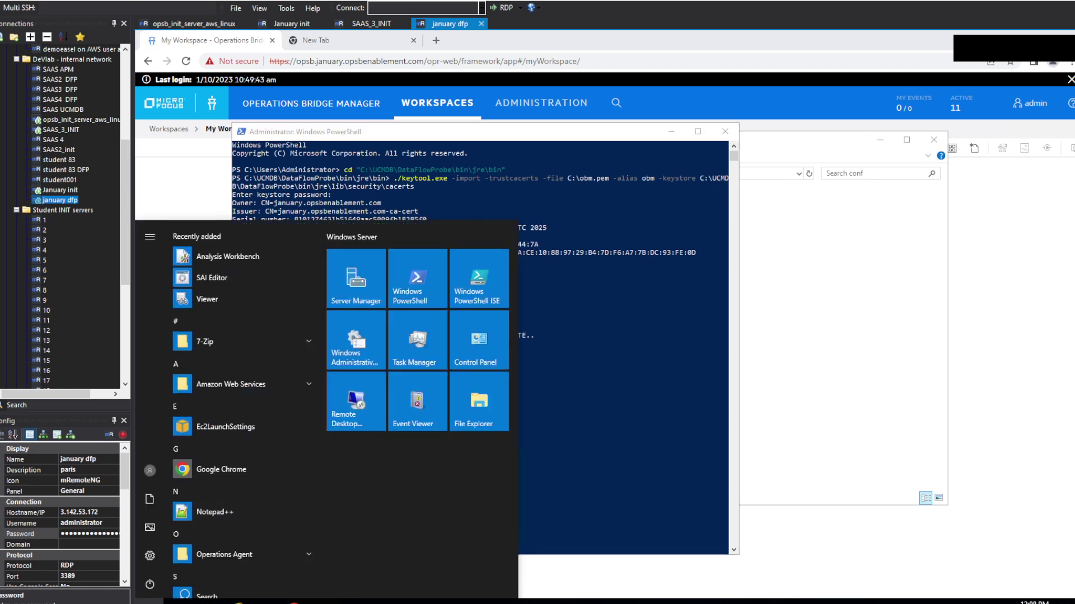
{"action": "key", "text": "Escape"}
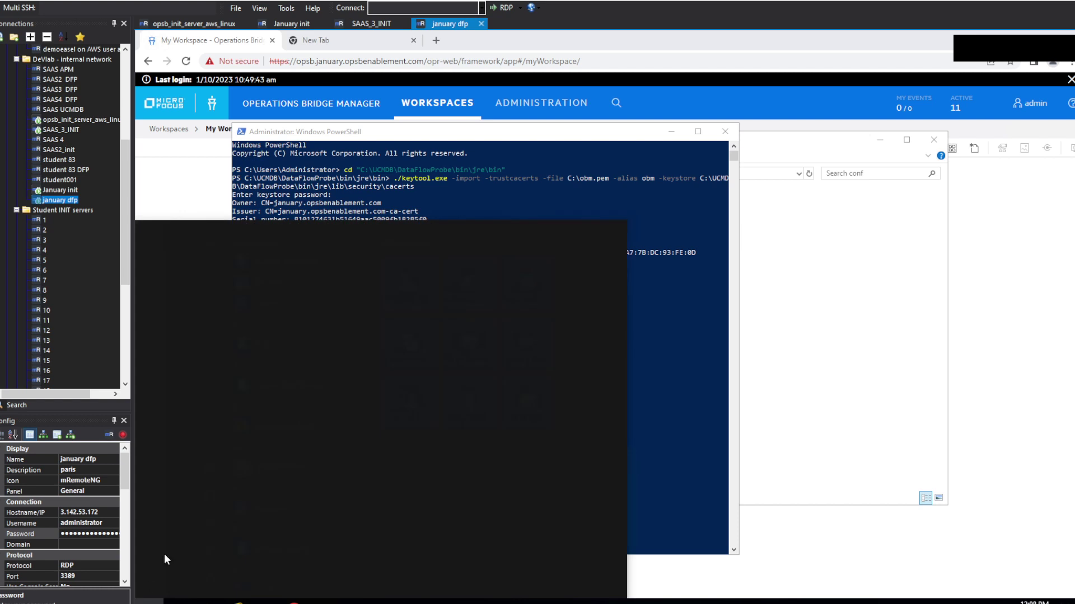
{"action": "type", "text": "start"}
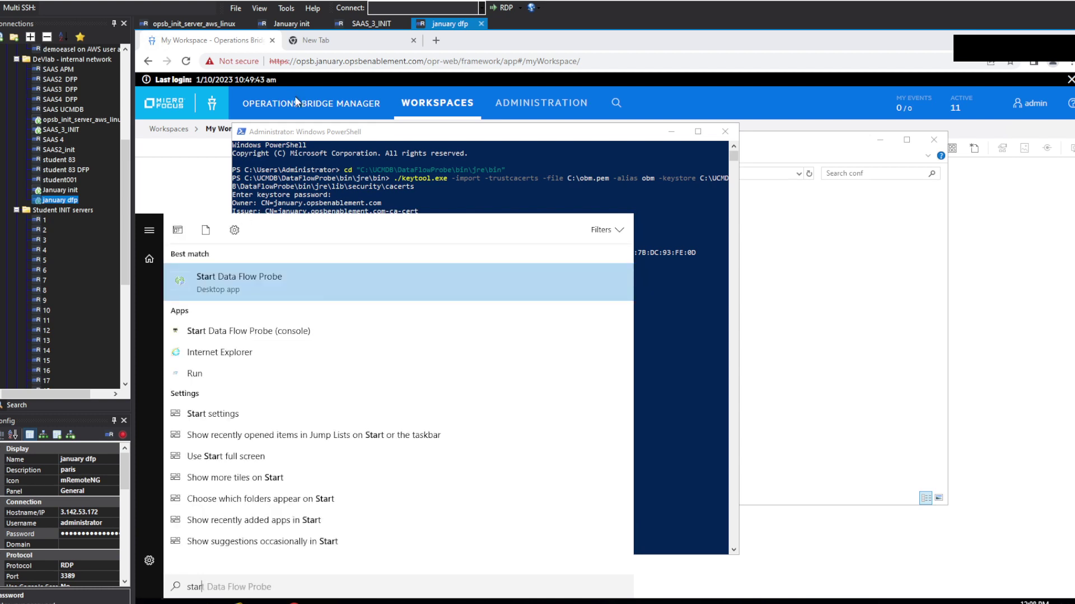
{"action": "left_click", "coordinate": [277, 275]}
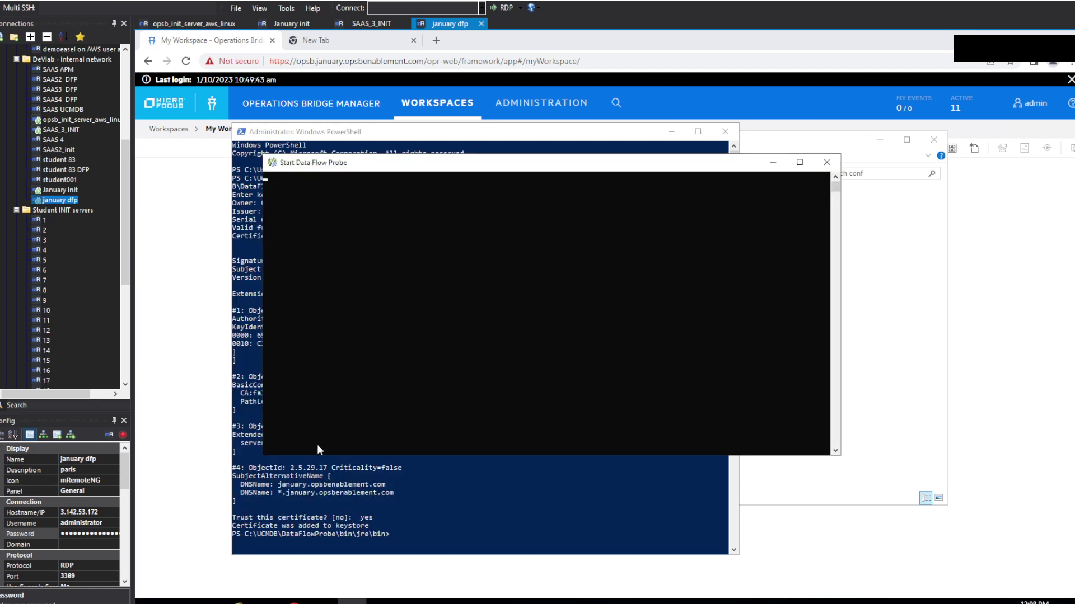
Step: Switch File Explorer from the conf folder to the Downloads folder
{"action": "mouse_move", "coordinate": [280, 602]}
{"action": "left_click", "coordinate": [263, 554]}
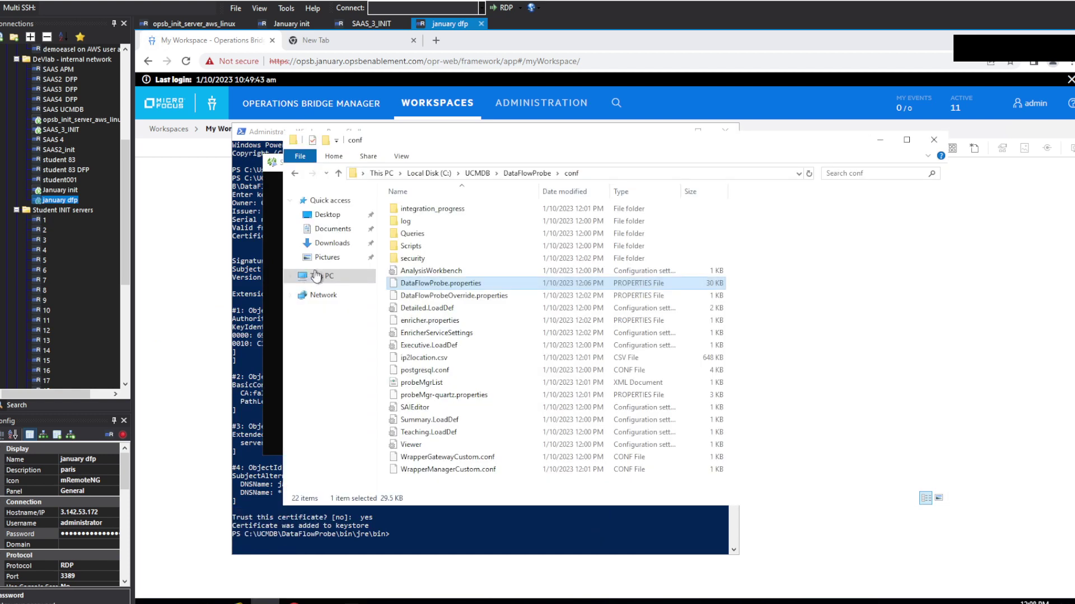
{"action": "left_click", "coordinate": [336, 243]}
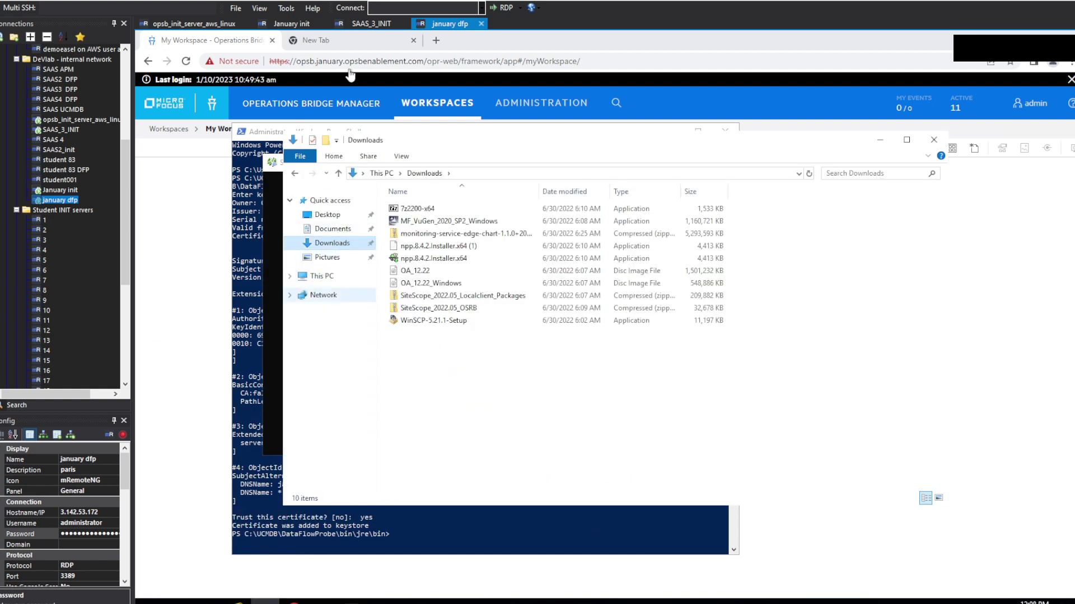
Step: Go to Administration > RTSM Administration > Local Client and download the local client for Windows
{"action": "left_click", "coordinate": [467, 75]}
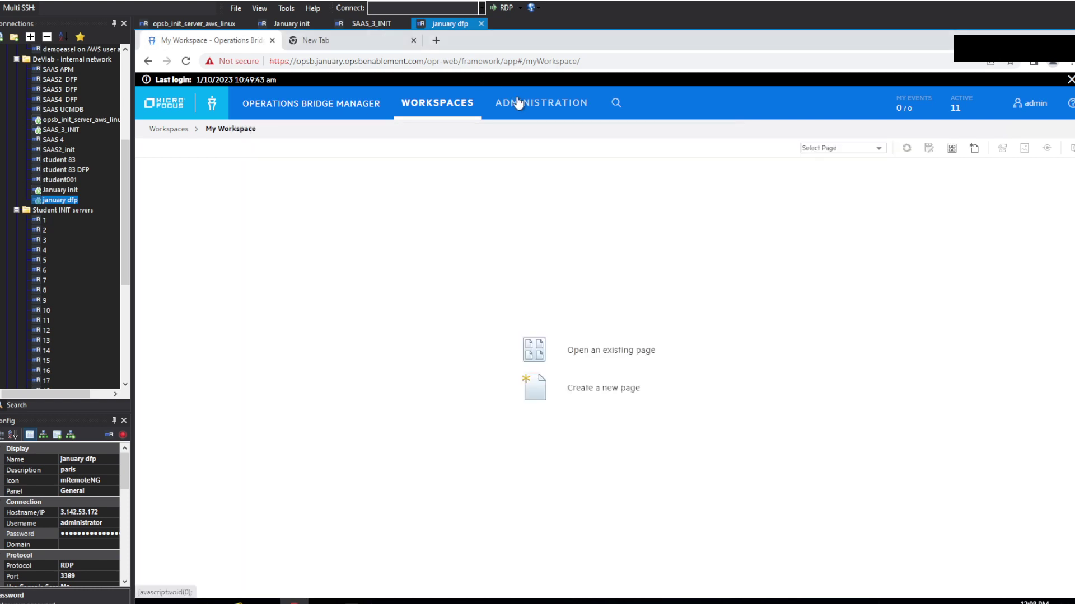
{"action": "left_click", "coordinate": [538, 112]}
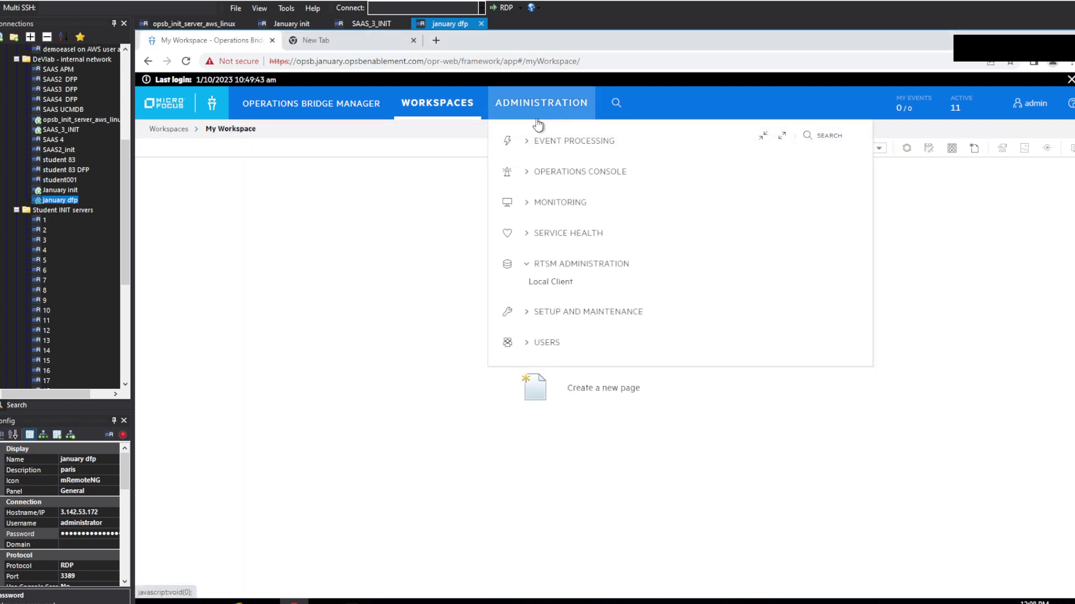
{"action": "left_click", "coordinate": [556, 290]}
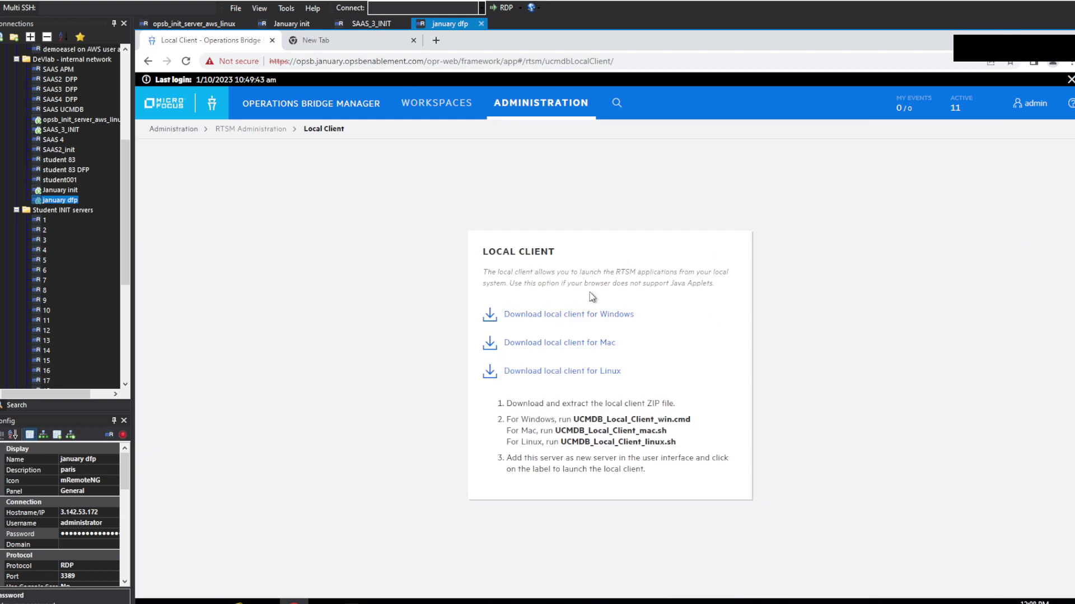
{"action": "left_click", "coordinate": [613, 317]}
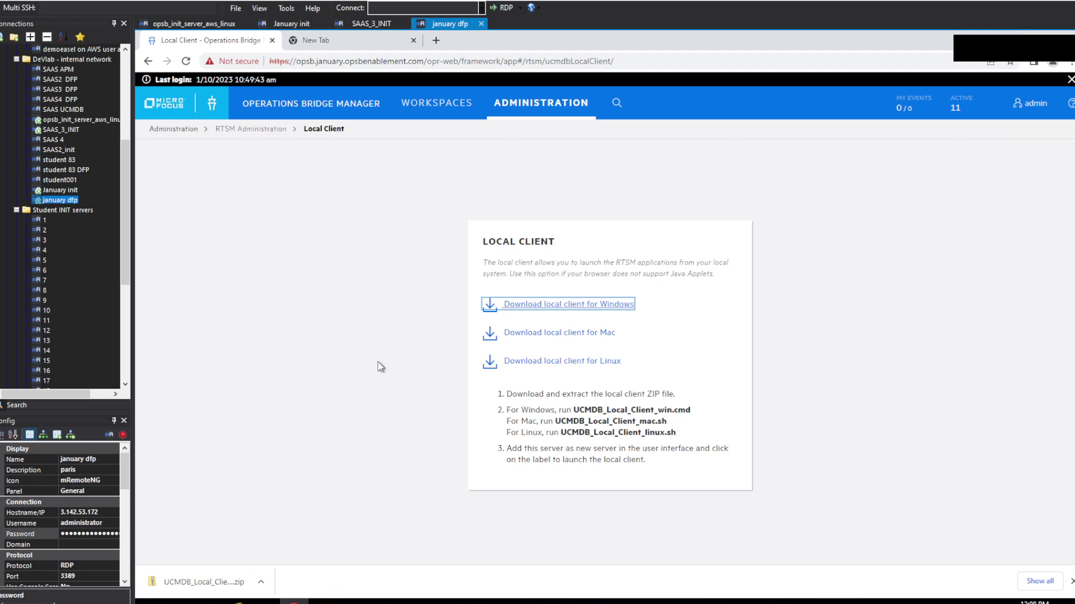
Step: Extract the UCMDB_Local_Client_Win archive with 7-Zip into a UCMDB_Local_Client_Win folder in Downloads
{"action": "left_click", "coordinate": [266, 601]}
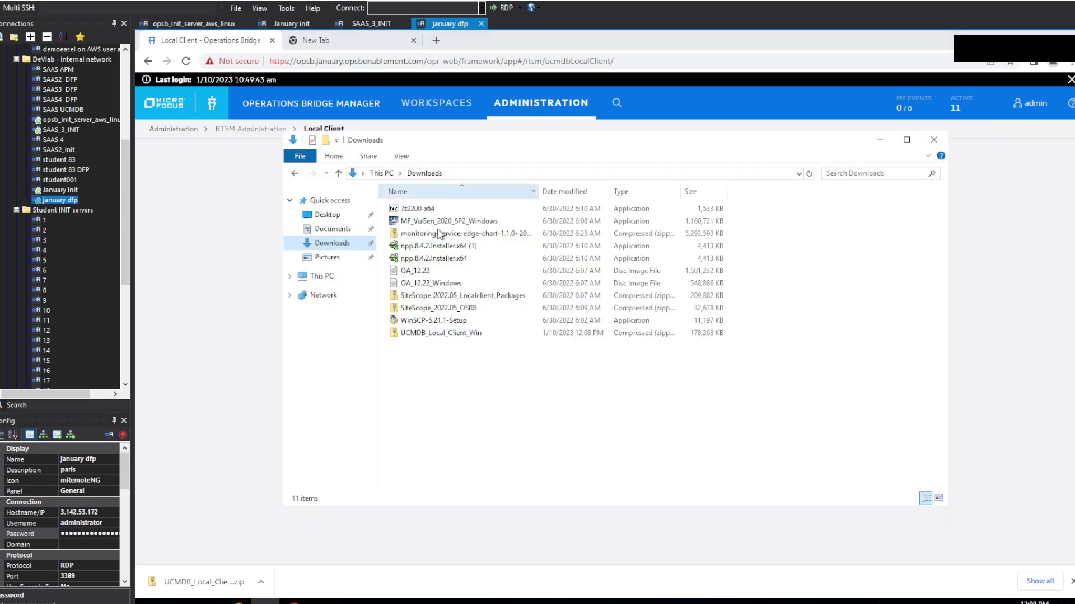
{"action": "left_click", "coordinate": [432, 337]}
{"action": "right_click", "coordinate": [431, 337]}
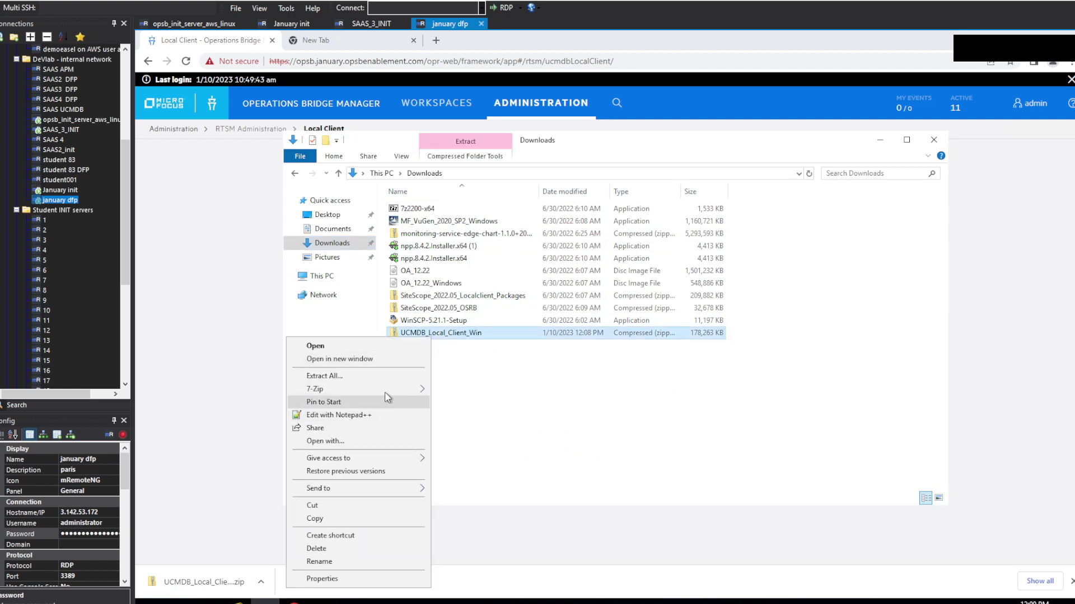
{"action": "mouse_move", "coordinate": [389, 390]}
{"action": "left_click", "coordinate": [498, 443]}
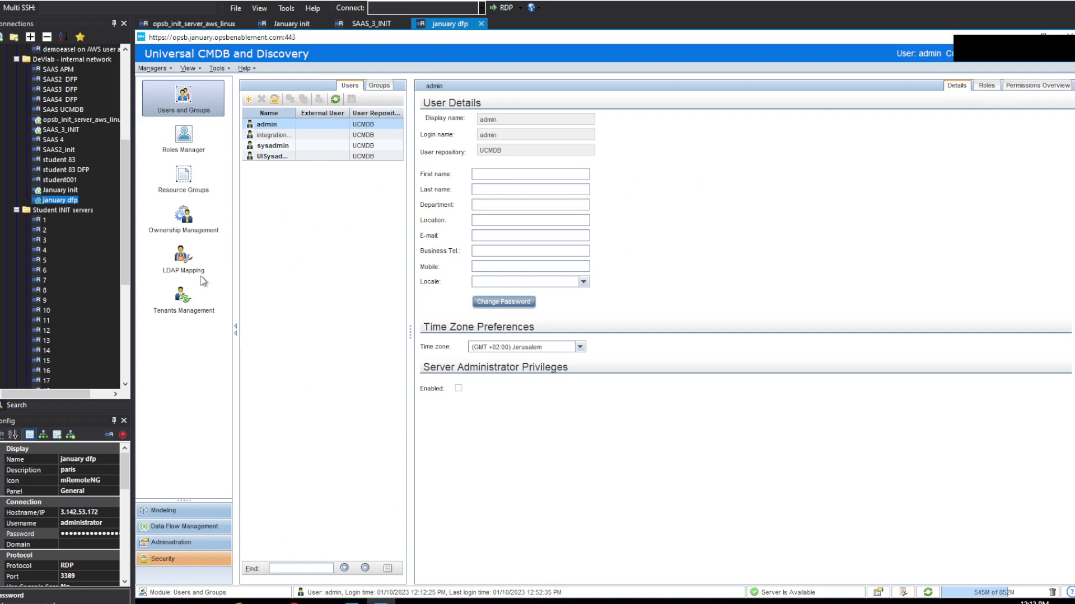
Step: Open Data Flow Management > Data Flow Probe Setup to see probe EC2AMAZ-4FR965F listed as Connected
{"action": "left_click", "coordinate": [197, 522]}
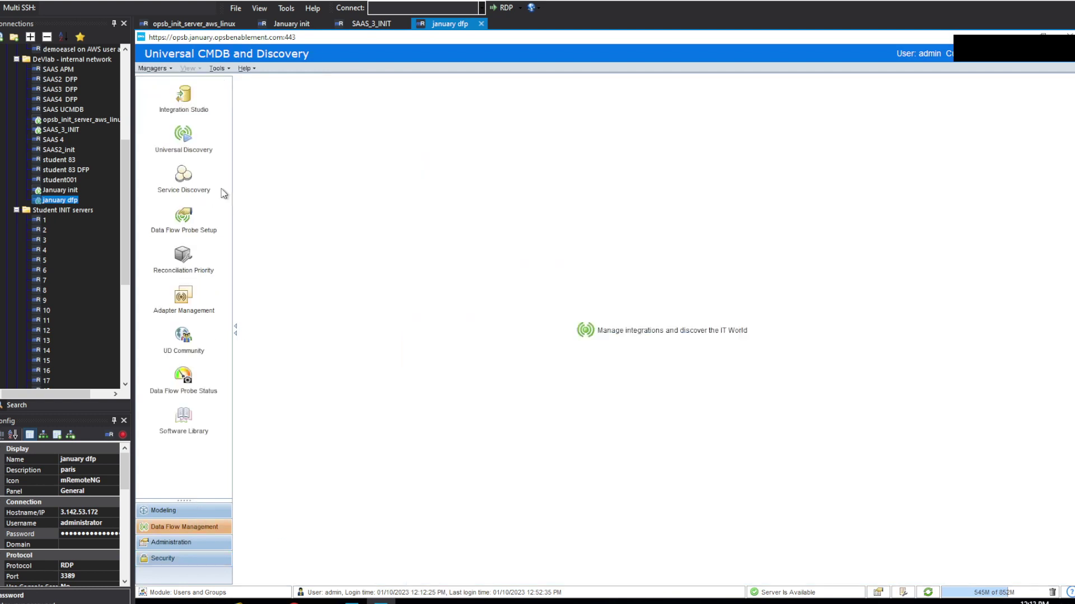
{"action": "left_click", "coordinate": [196, 111]}
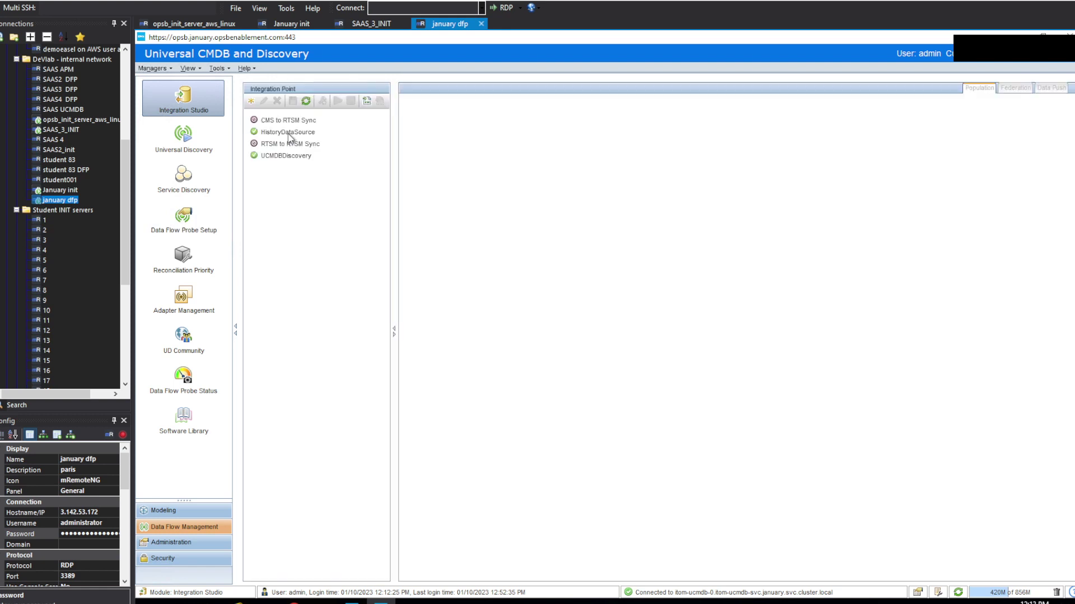
{"action": "left_click", "coordinate": [207, 212]}
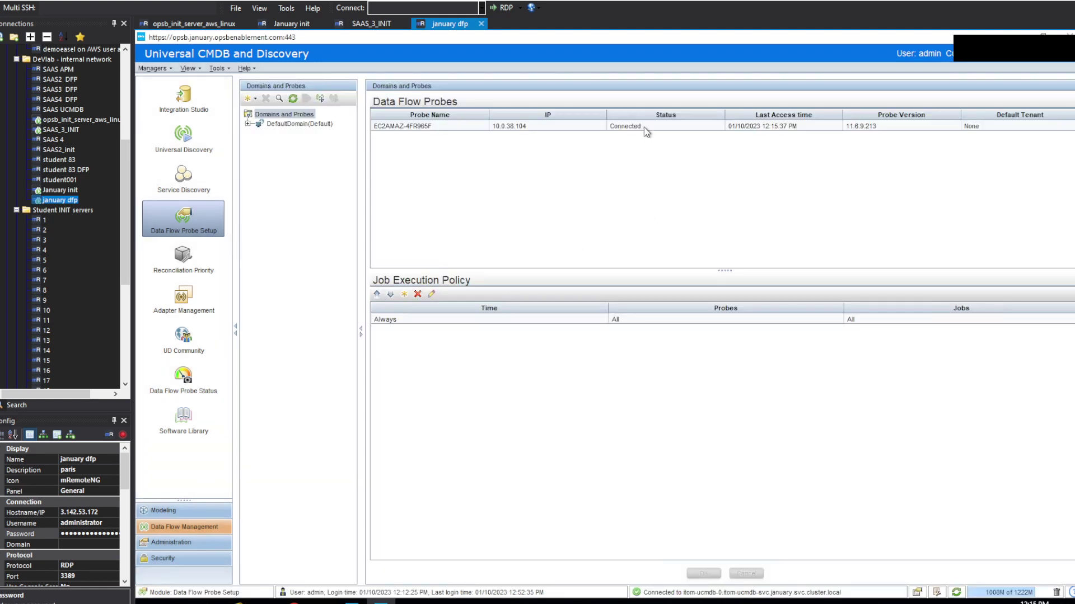
{"action": "left_click", "coordinate": [643, 128]}
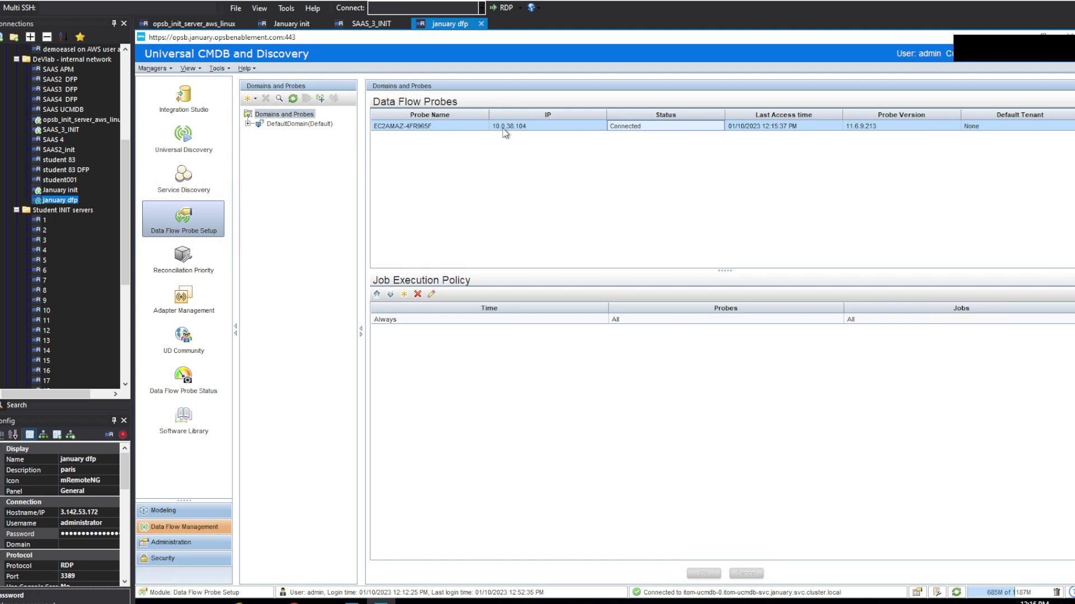
{"action": "left_click", "coordinate": [465, 127]}
{"action": "left_click", "coordinate": [657, 124]}
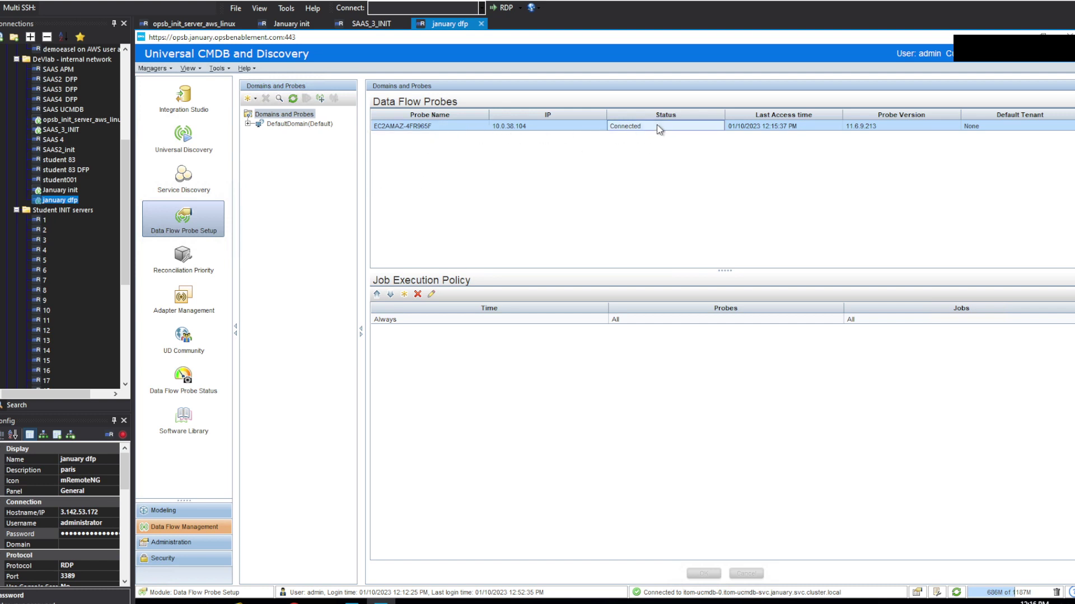